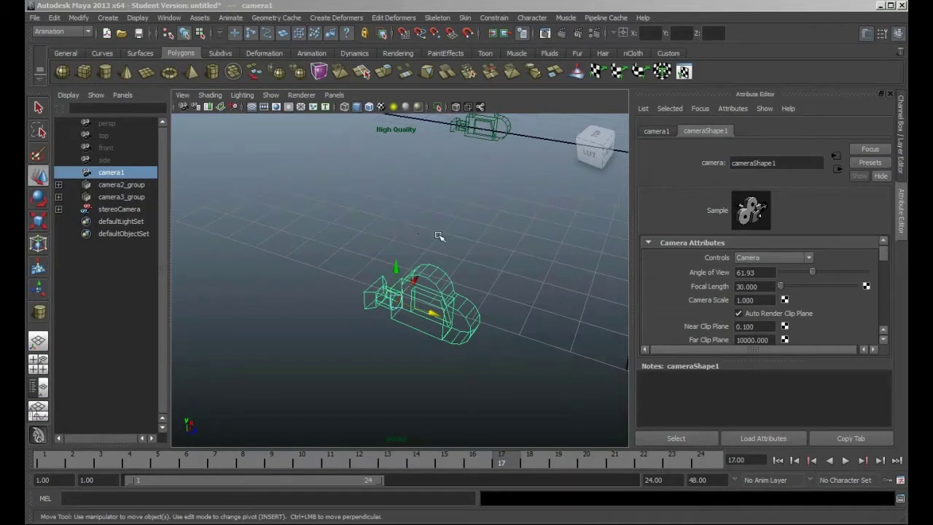
- Review the camera types available for creation and select the basic single-node camera in the scene
{"action": "left_click", "coordinate": [110, 17]}
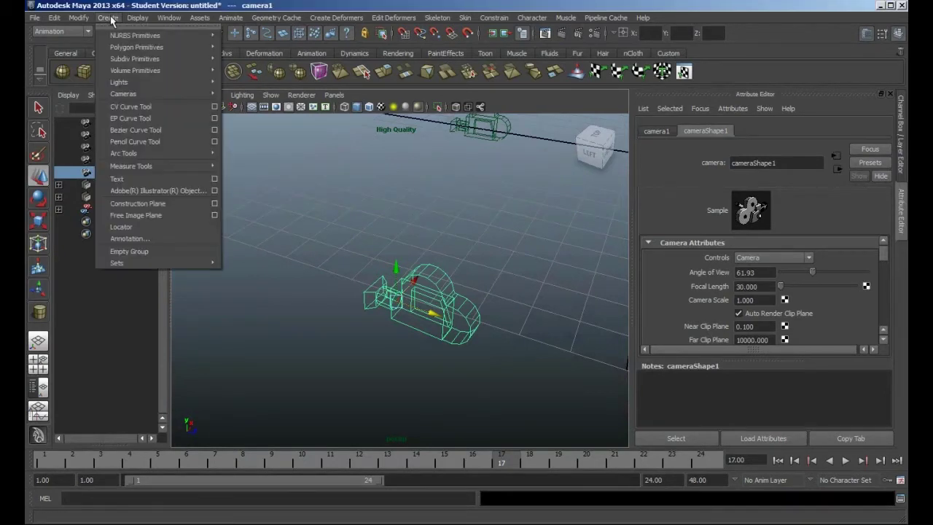
{"action": "mouse_move", "coordinate": [145, 96]}
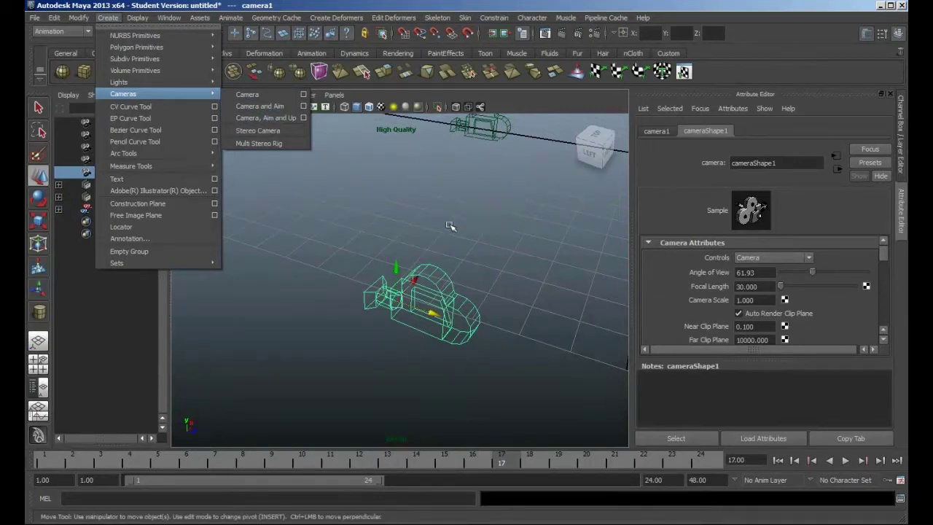
{"action": "left_click", "coordinate": [490, 283]}
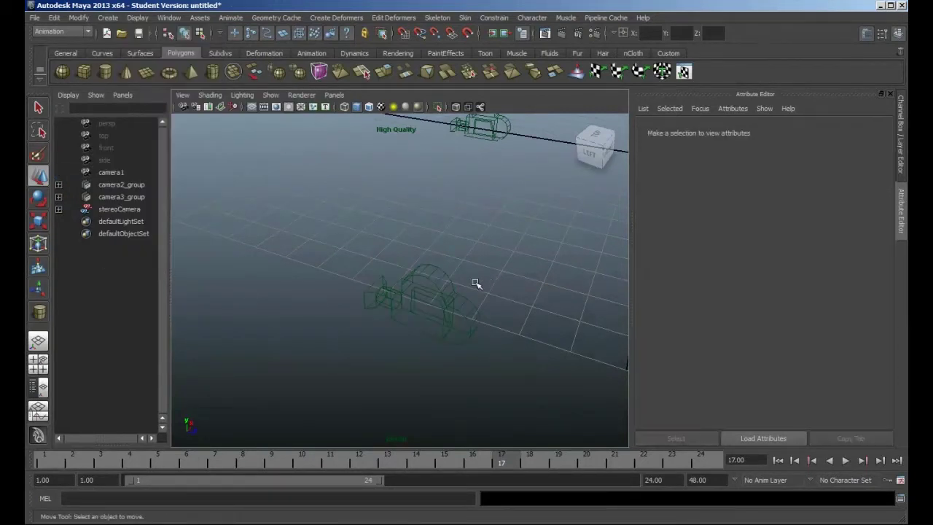
{"action": "left_click", "coordinate": [418, 296]}
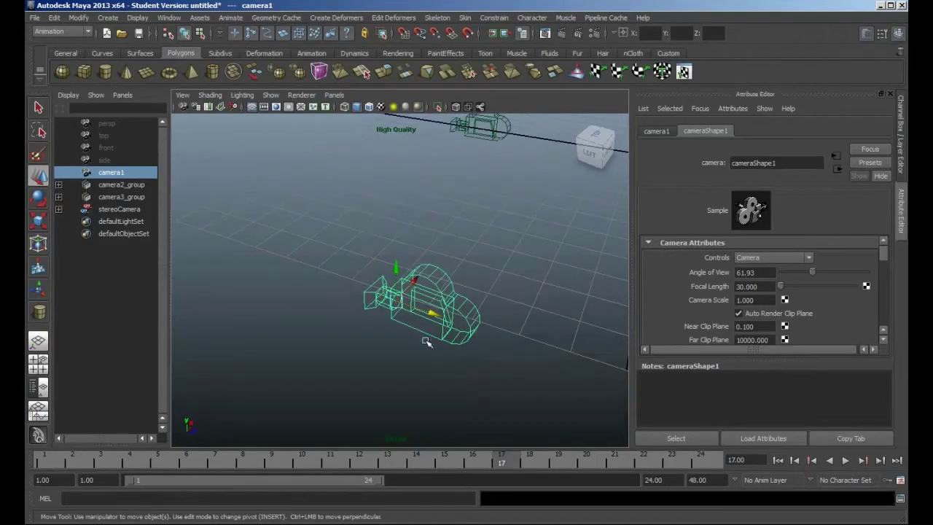
{"action": "left_click", "coordinate": [500, 277]}
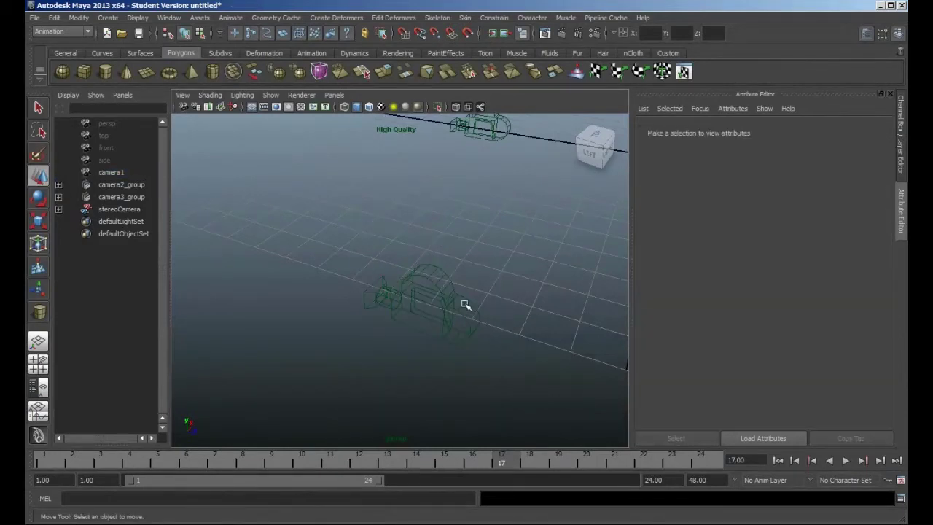
{"action": "left_click", "coordinate": [452, 305]}
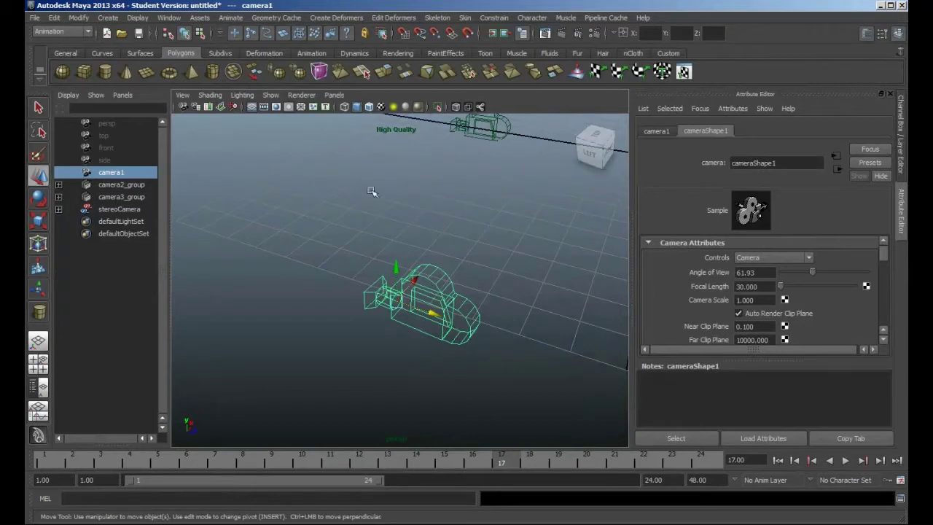
- Open the attributes of the perspective view's camera and set its focal length to 20
{"action": "left_click", "coordinate": [183, 96]}
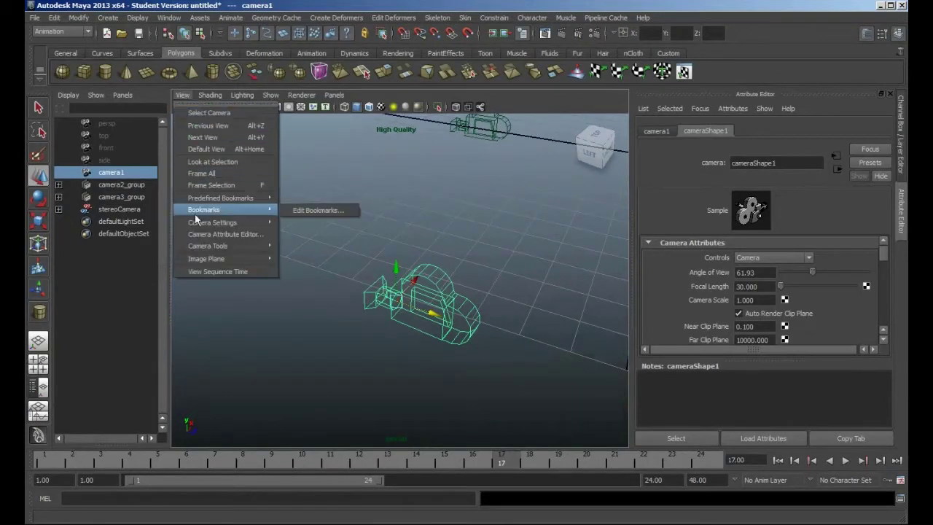
{"action": "left_click", "coordinate": [215, 234]}
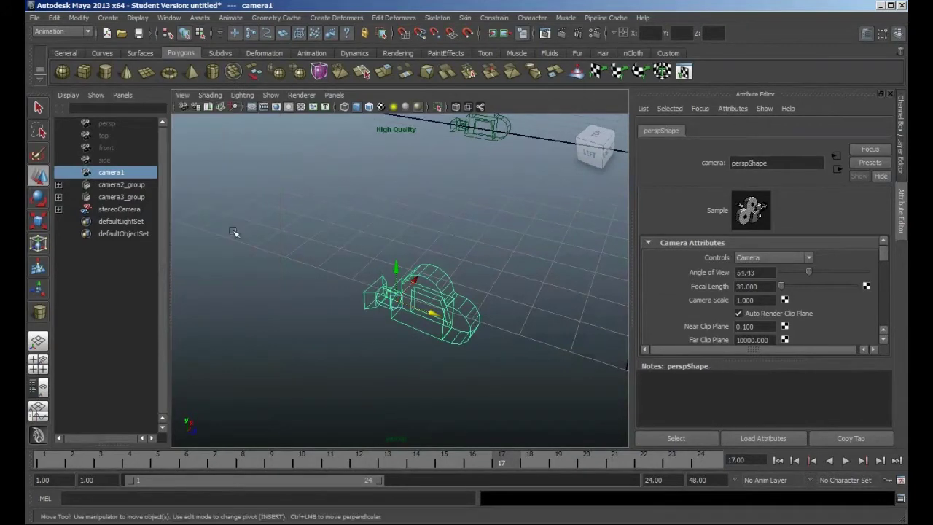
{"action": "double_click", "coordinate": [747, 286]}
{"action": "type", "text": "1000"}
{"action": "key", "text": "BackSpace"}
{"action": "key", "text": "BackSpace"}
{"action": "key", "text": "BackSpace"}
{"action": "key", "text": "BackSpace"}
{"action": "type", "text": "20"}
{"action": "key", "text": "Return"}
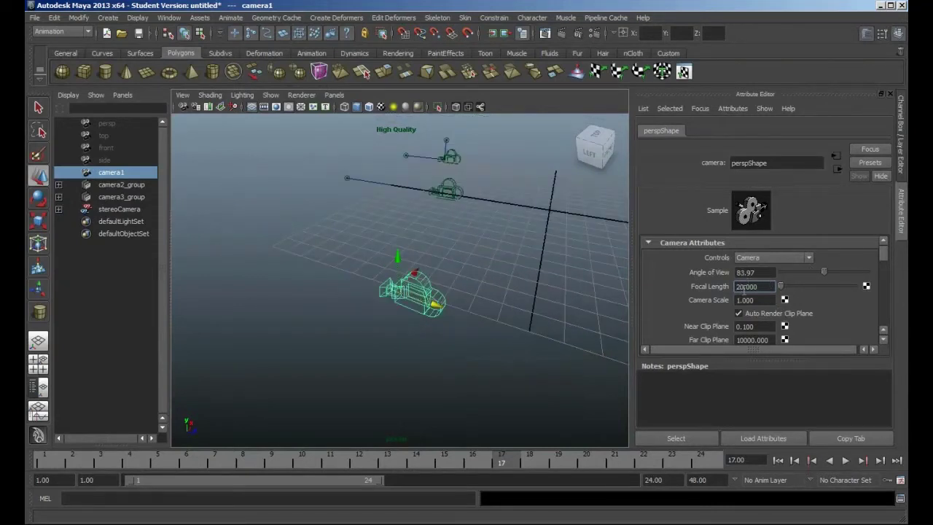
- Set the perspective camera's focal length to 60
{"action": "left_click_drag", "start_coordinate": [745, 286], "coordinate": [737, 285]}
{"action": "key", "text": "BackSpace"}
{"action": "type", "text": "60"}
{"action": "key", "text": "Return"}
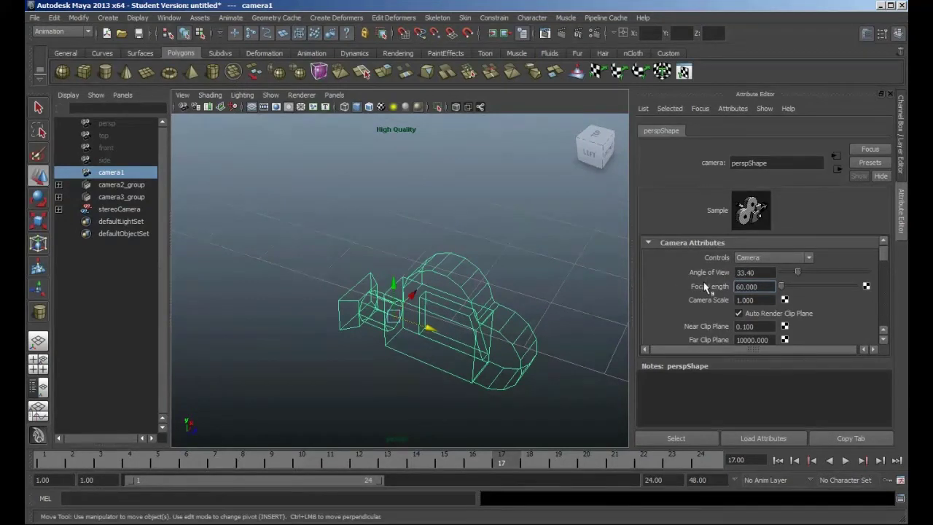
- Set the perspective camera's focal length to 35
{"action": "left_click", "coordinate": [738, 313]}
{"action": "type", "text": "35"}
{"action": "key", "text": "Return"}
- Set the perspective camera's near clip plane to 10.1
{"action": "scroll", "coordinate": [762, 300], "scroll_direction": "down", "scroll_amount": 2}
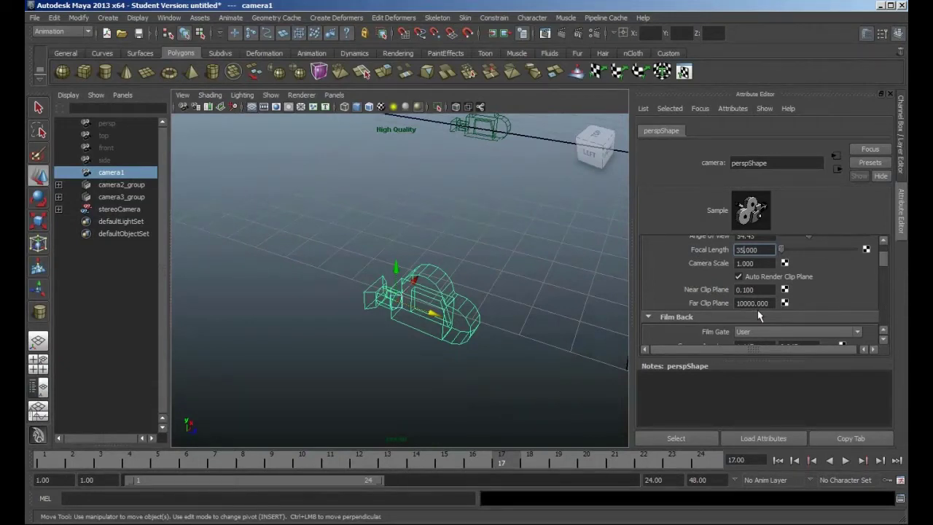
{"action": "left_click", "coordinate": [756, 304]}
{"action": "left_click", "coordinate": [741, 289]}
{"action": "type", "text": "5"}
{"action": "key", "text": "BackSpace"}
{"action": "type", "text": "10"}
{"action": "key", "text": "Return"}
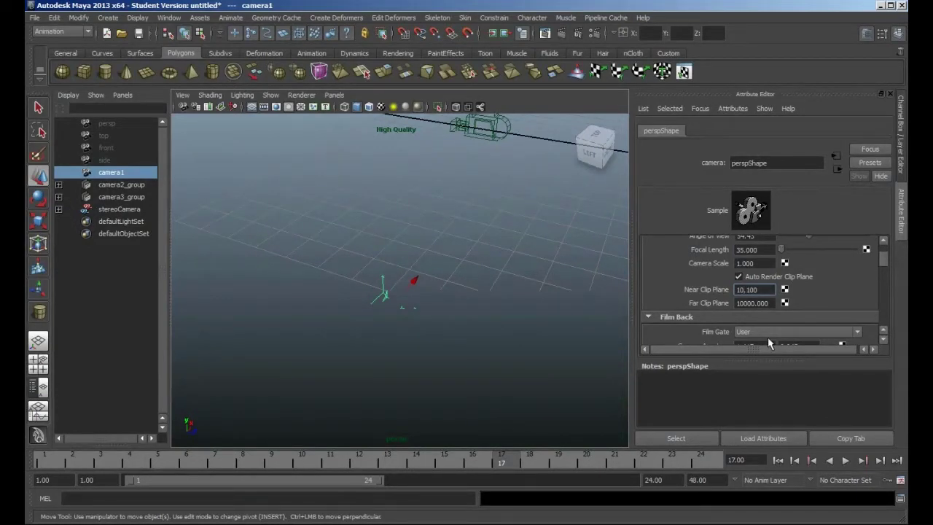
- Restore the perspective camera's near clip plane to 0.1
{"action": "key", "text": "Home"}
{"action": "key", "text": "Delete"}
{"action": "key", "text": "Return"}
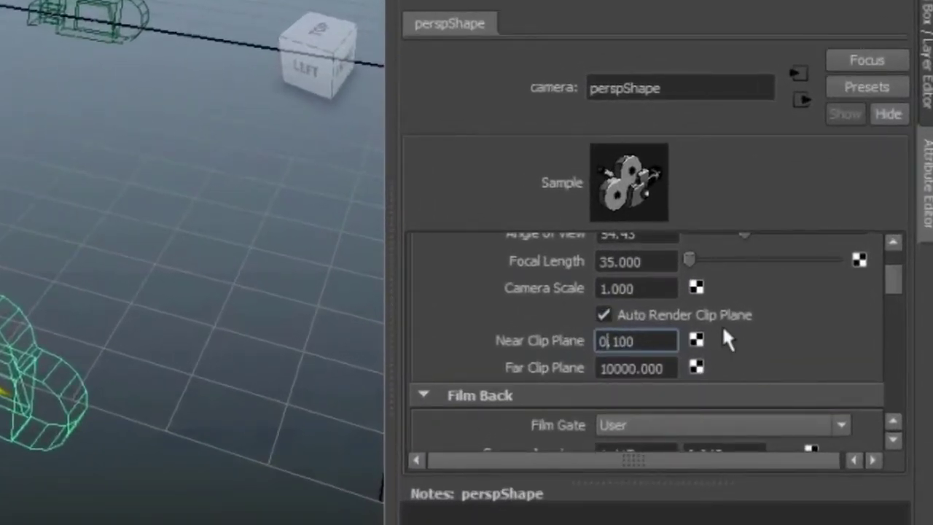
- Examine the perspective camera's Film Back, Output Settings and Depth of Field attributes and its remaining attribute sections
{"action": "scroll", "coordinate": [731, 353], "scroll_direction": "down", "scroll_amount": 2}
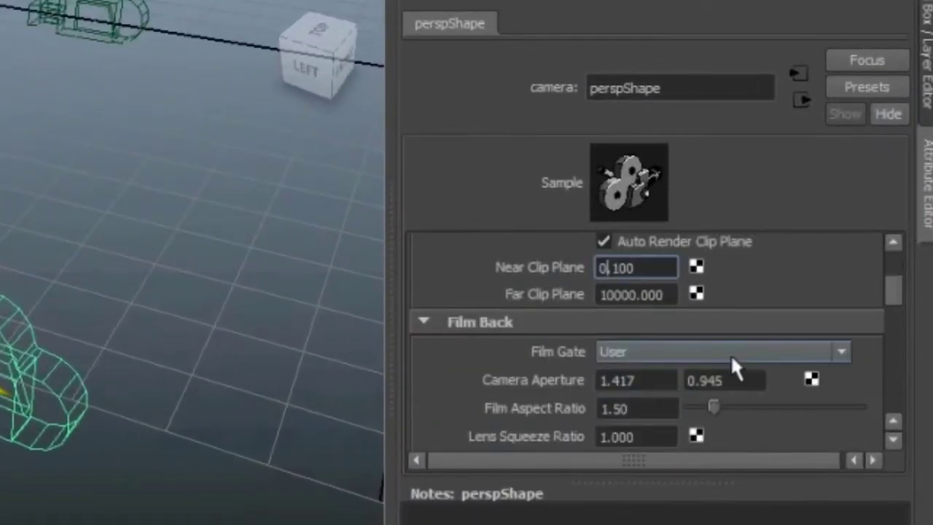
{"action": "scroll", "coordinate": [731, 353], "scroll_direction": "down", "scroll_amount": 2}
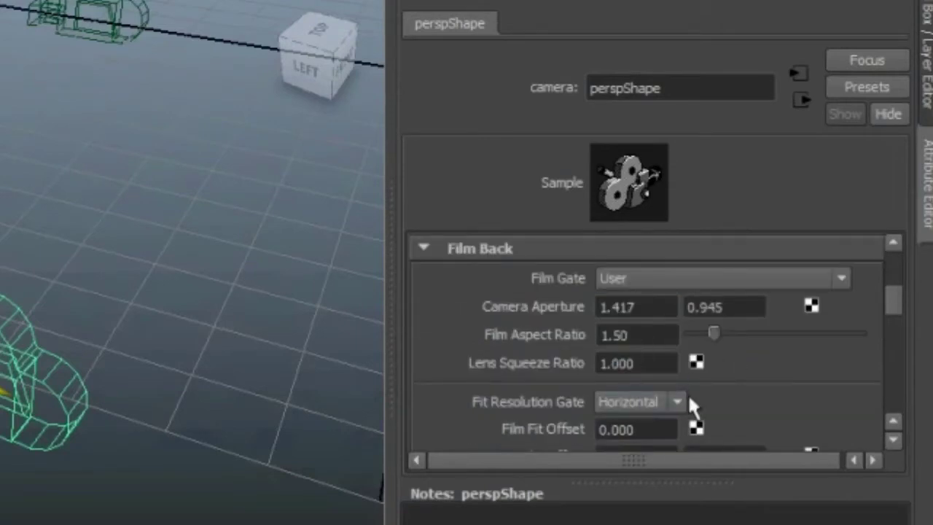
{"action": "scroll", "coordinate": [705, 376], "scroll_direction": "down", "scroll_amount": 10}
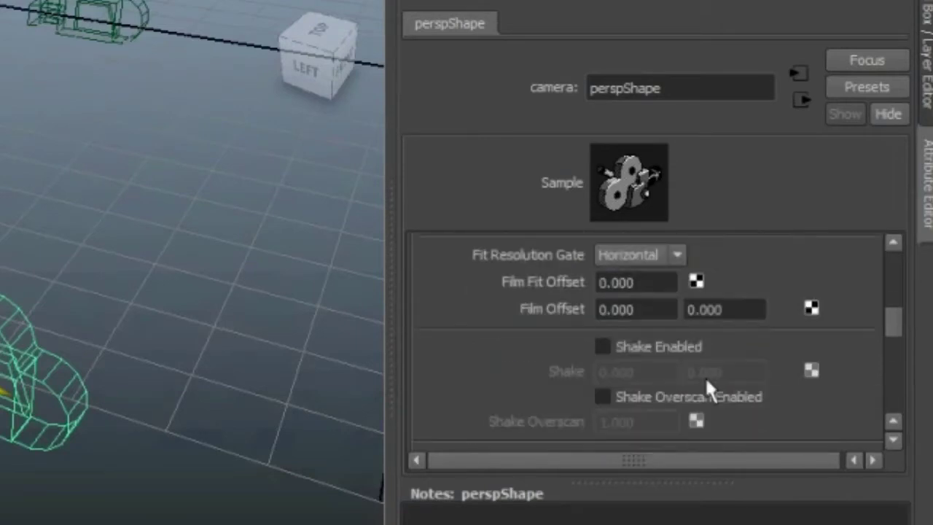
{"action": "scroll", "coordinate": [658, 357], "scroll_direction": "down", "scroll_amount": 2}
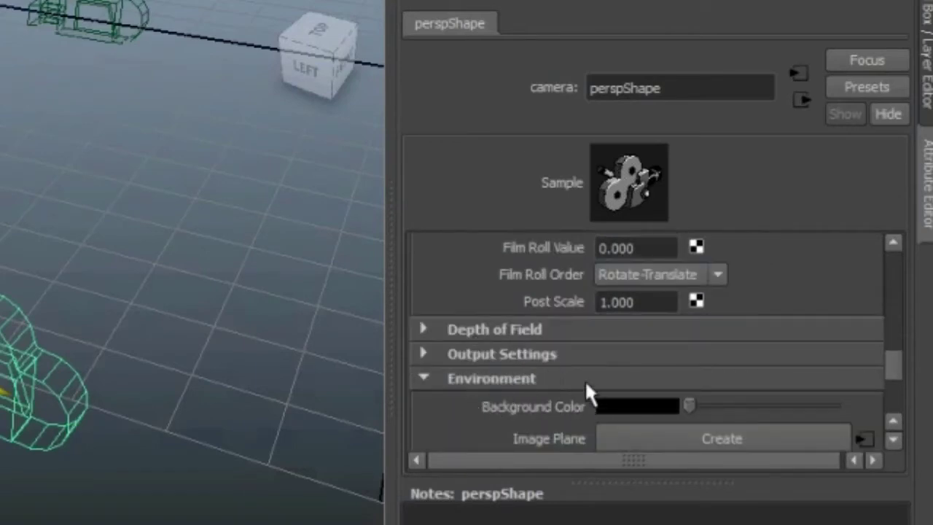
{"action": "scroll", "coordinate": [503, 372], "scroll_direction": "down", "scroll_amount": 2}
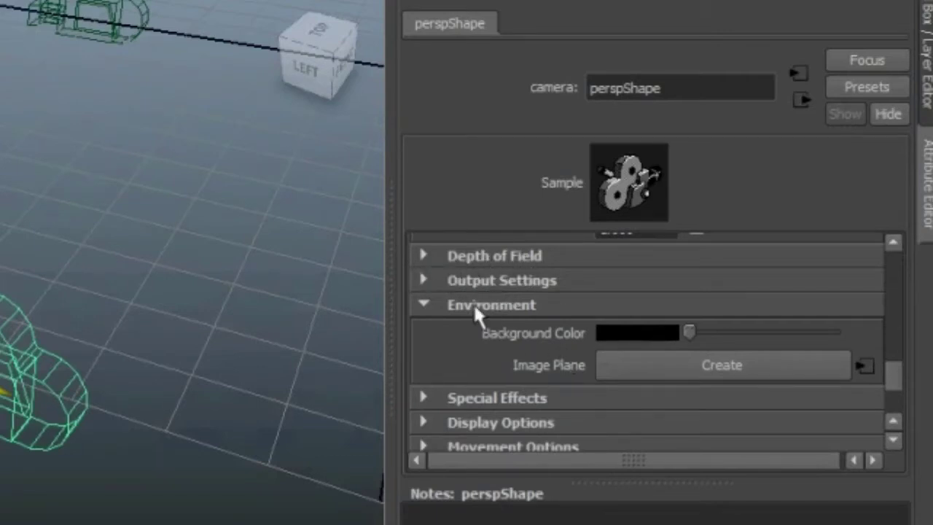
{"action": "left_click", "coordinate": [422, 284]}
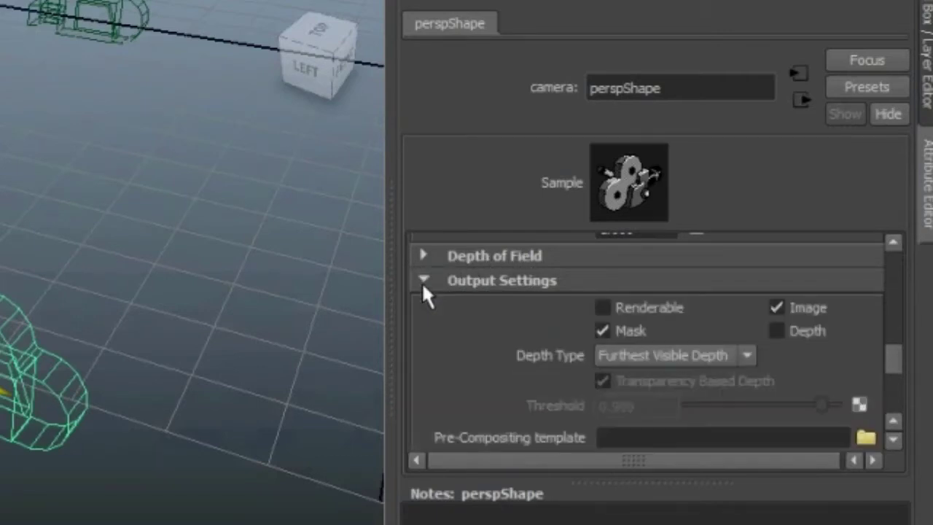
{"action": "left_click", "coordinate": [423, 284]}
{"action": "left_click", "coordinate": [423, 255]}
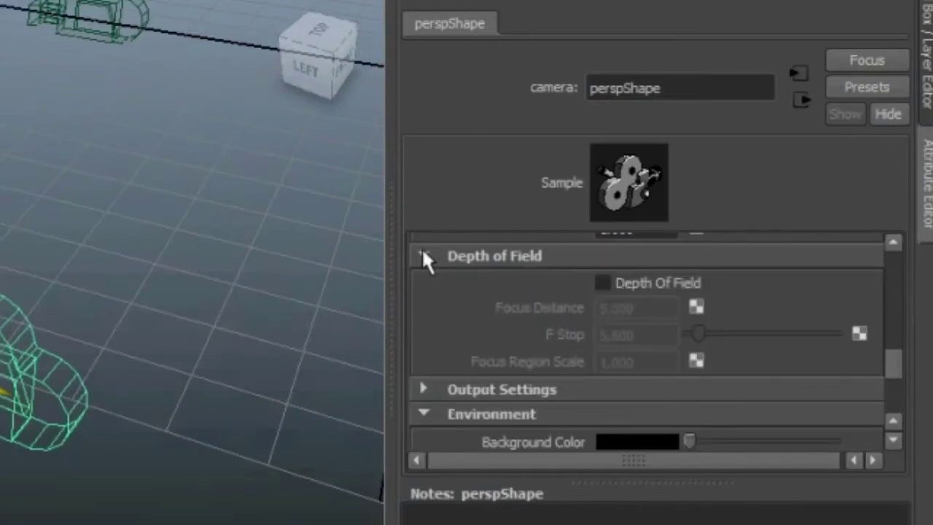
{"action": "left_click", "coordinate": [423, 256]}
{"action": "scroll", "coordinate": [506, 357], "scroll_direction": "down", "scroll_amount": 3}
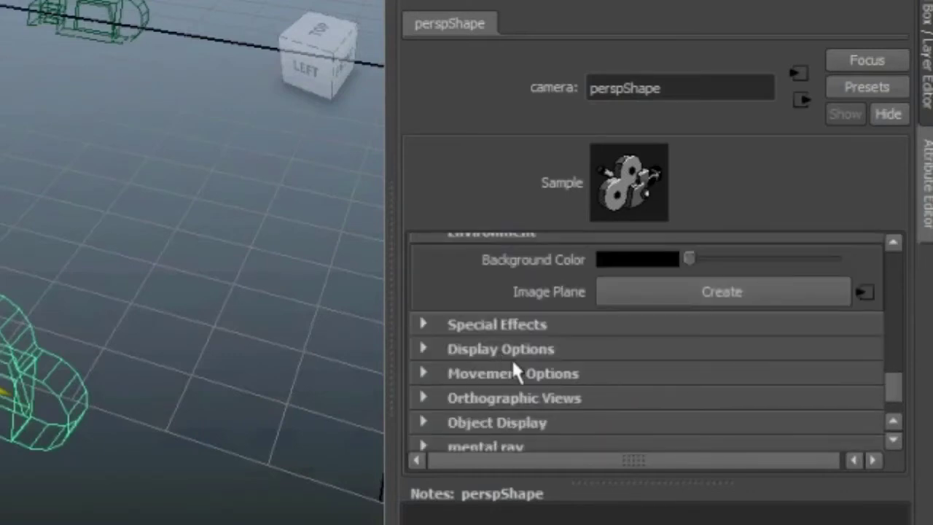
- Set the perspective camera's environment background color to green and test-render the view
{"action": "scroll", "coordinate": [570, 343], "scroll_direction": "up", "scroll_amount": 3}
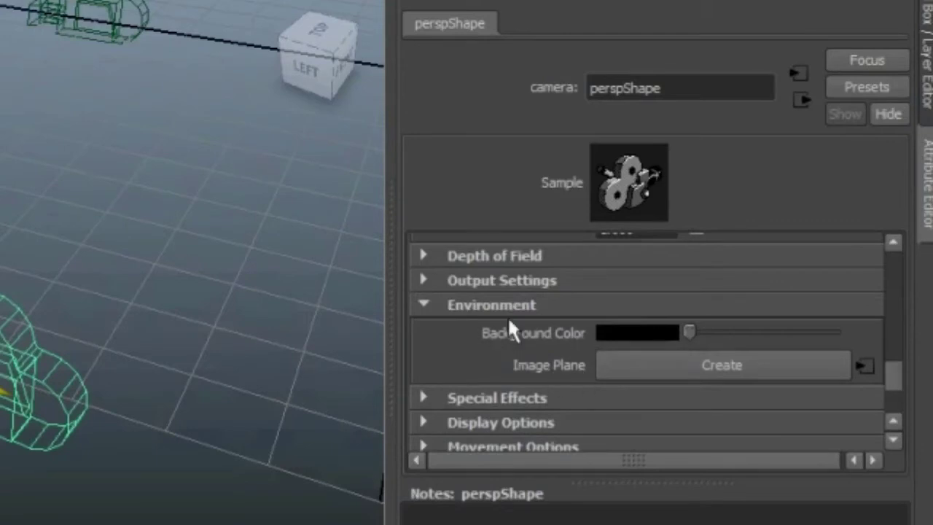
{"action": "left_click", "coordinate": [642, 332]}
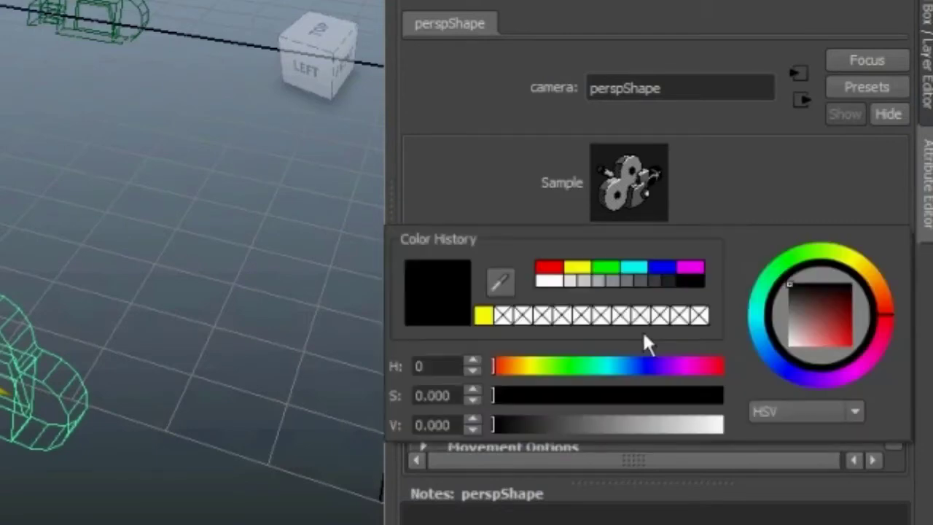
{"action": "left_click", "coordinate": [615, 263]}
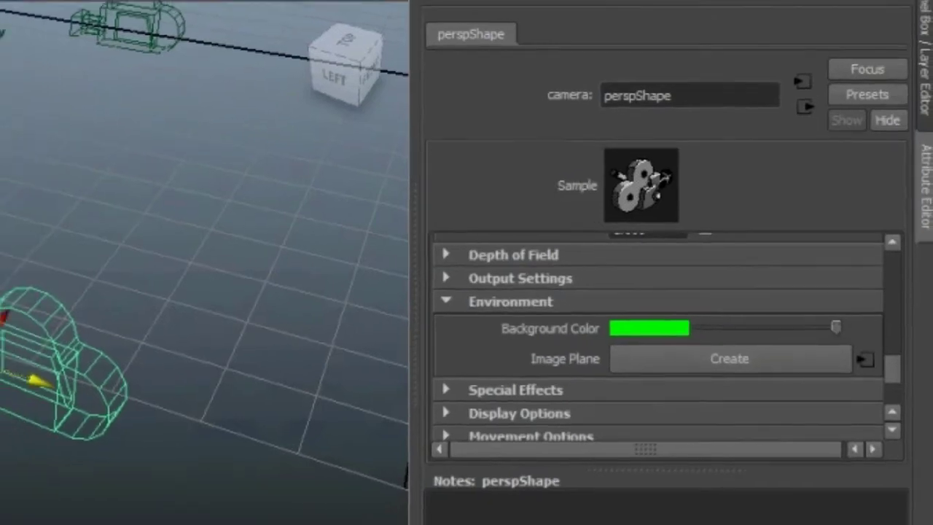
{"action": "left_click", "coordinate": [404, 33]}
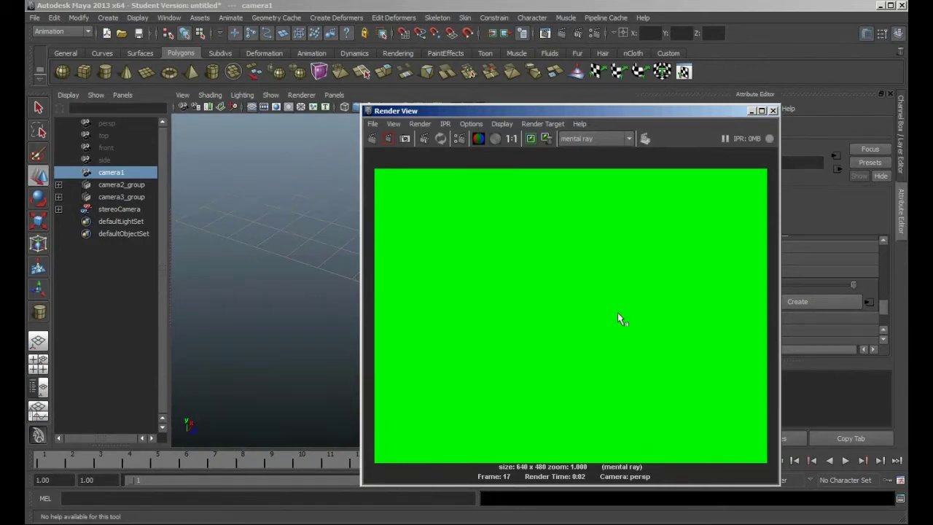
{"action": "left_click", "coordinate": [774, 110]}
- Set the perspective camera's environment background color back to black
{"action": "left_click", "coordinate": [764, 290]}
{"action": "left_click", "coordinate": [784, 260]}
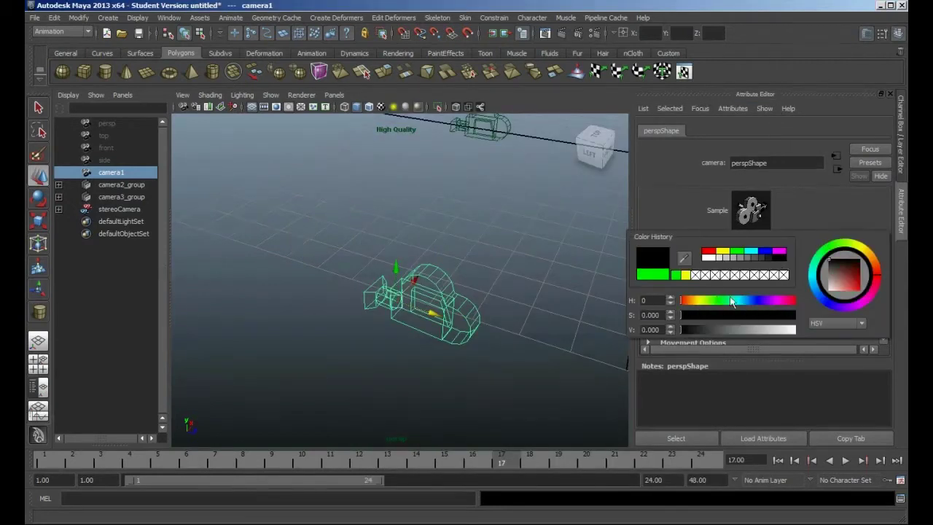
{"action": "scroll", "coordinate": [713, 322], "scroll_direction": "down", "scroll_amount": 3}
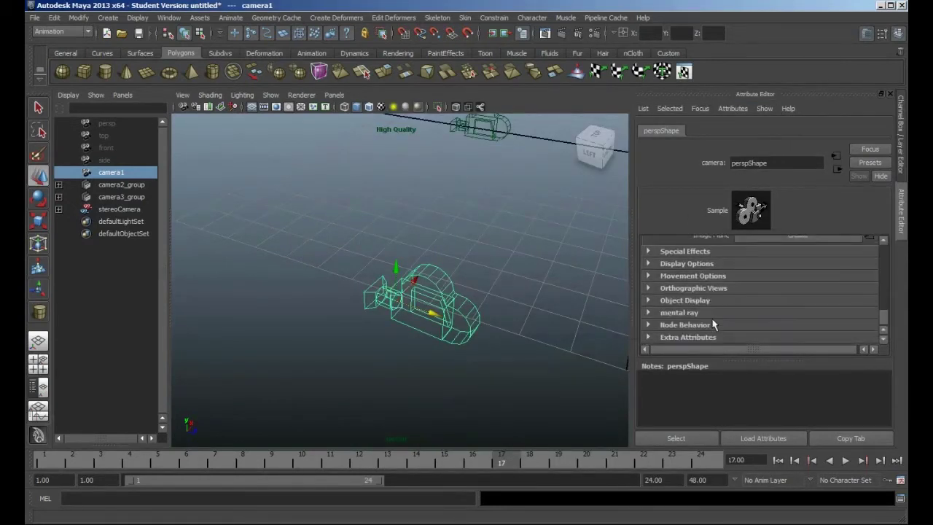
- Collapse the Camera Attributes, Film Back and Environment sections of the perspective camera's attributes
{"action": "scroll", "coordinate": [700, 307], "scroll_direction": "up", "scroll_amount": 10}
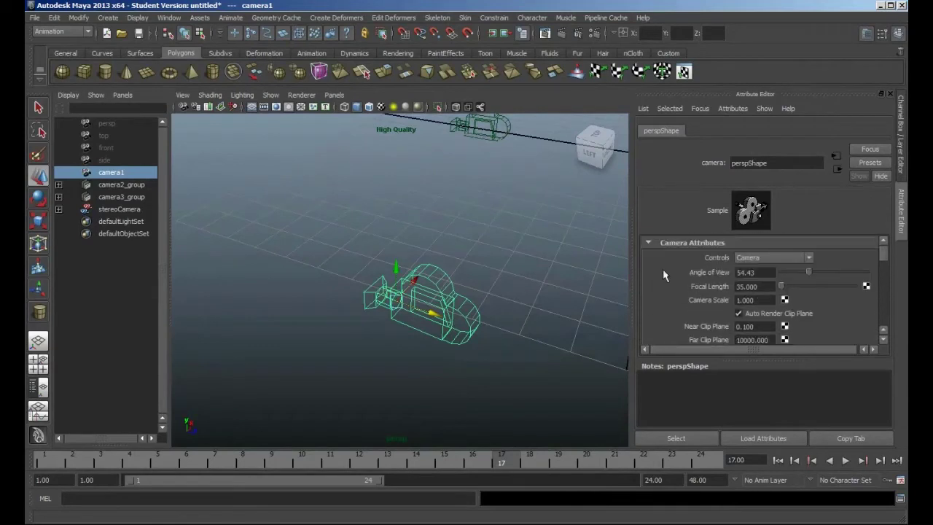
{"action": "left_click", "coordinate": [649, 242]}
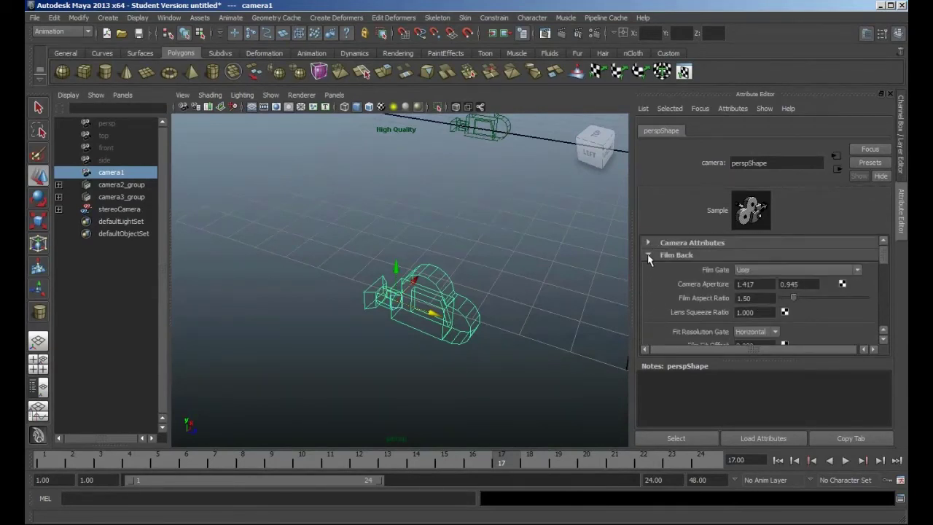
{"action": "left_click", "coordinate": [649, 256]}
{"action": "left_click", "coordinate": [648, 292]}
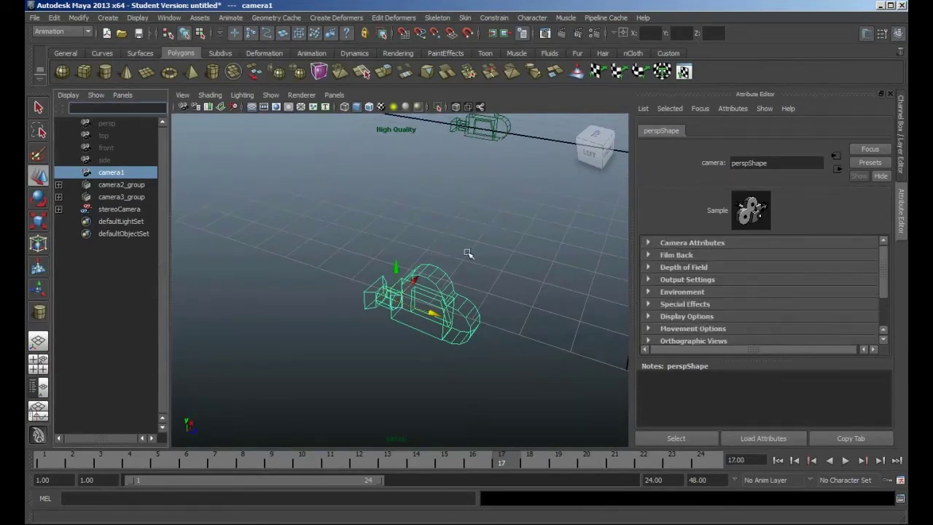
- Select the camera of the camera-and-aim rig and frame it together with its aim point
{"action": "left_click_drag", "start_coordinate": [479, 158], "coordinate": [474, 380], "text": "alt"}
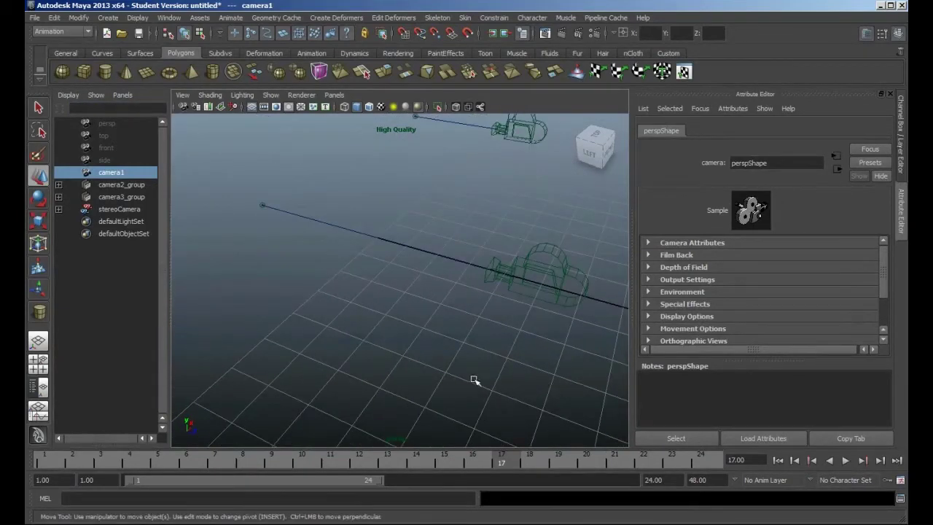
{"action": "left_click", "coordinate": [522, 281]}
{"action": "scroll", "coordinate": [437, 303], "scroll_direction": "down", "scroll_amount": 5}
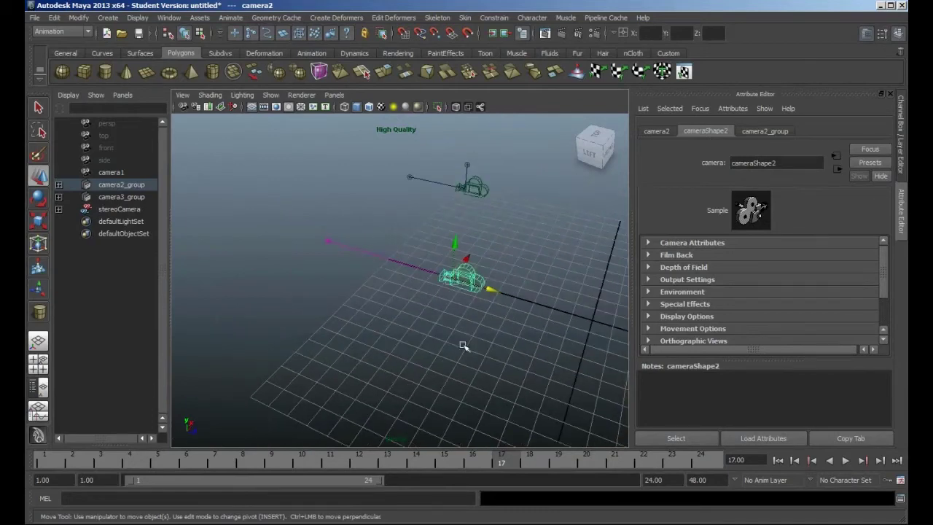
{"action": "middle_click_drag", "start_coordinate": [433, 345], "coordinate": [437, 366], "text": "alt"}
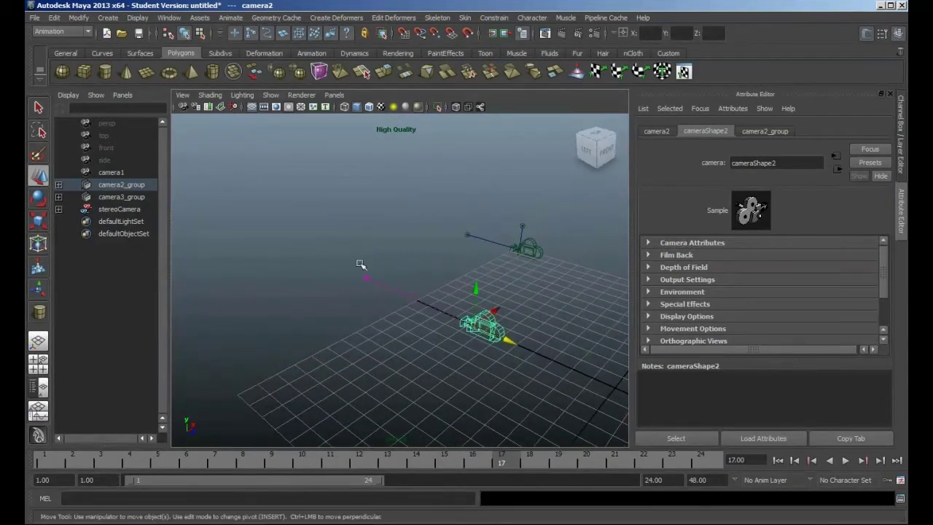
- Create a polygon cylinder beside the aim point of the camera-and-aim rig
{"action": "left_click", "coordinate": [105, 71]}
{"action": "left_click_drag", "start_coordinate": [330, 298], "coordinate": [372, 286]}
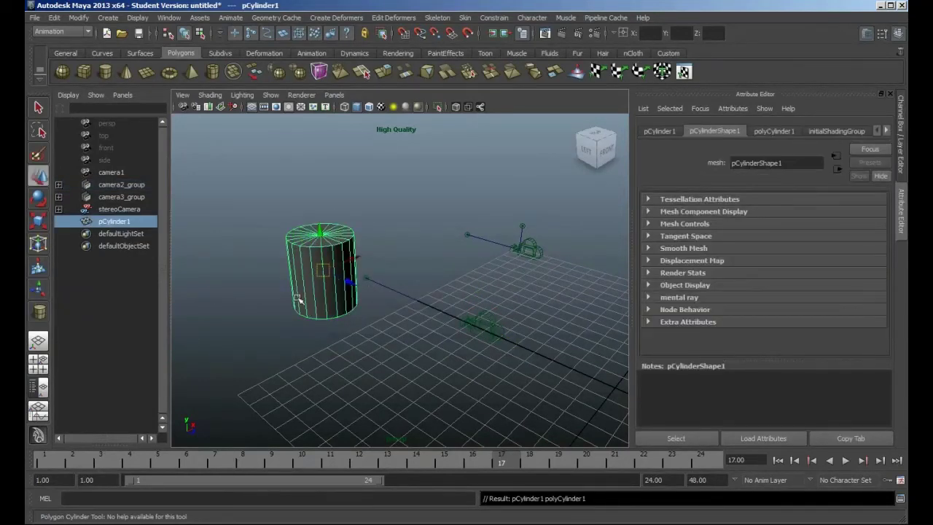
- Point-constrain the aim locator of the camera-and-aim rig to the polygon cylinder
{"action": "key", "text": "w"}
{"action": "left_click", "coordinate": [369, 280]}
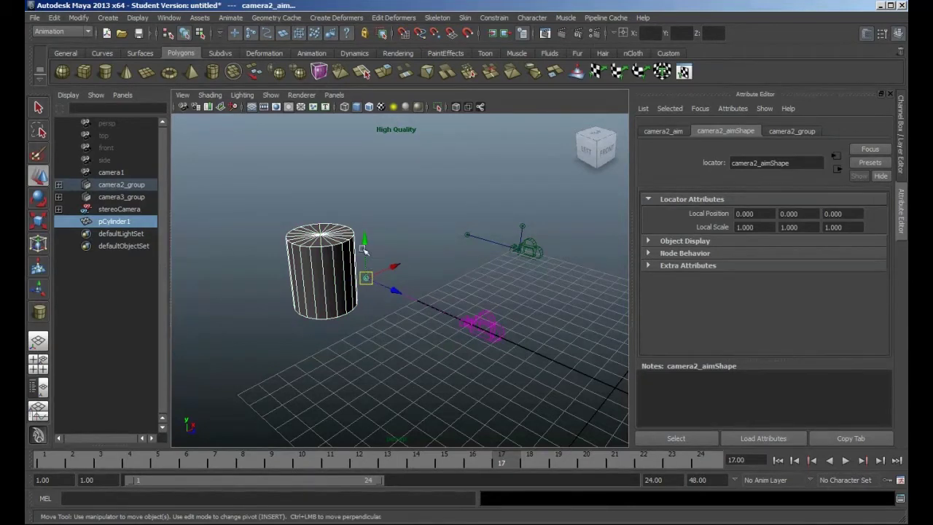
{"action": "left_click", "coordinate": [511, 17]}
{"action": "left_click", "coordinate": [524, 35]}
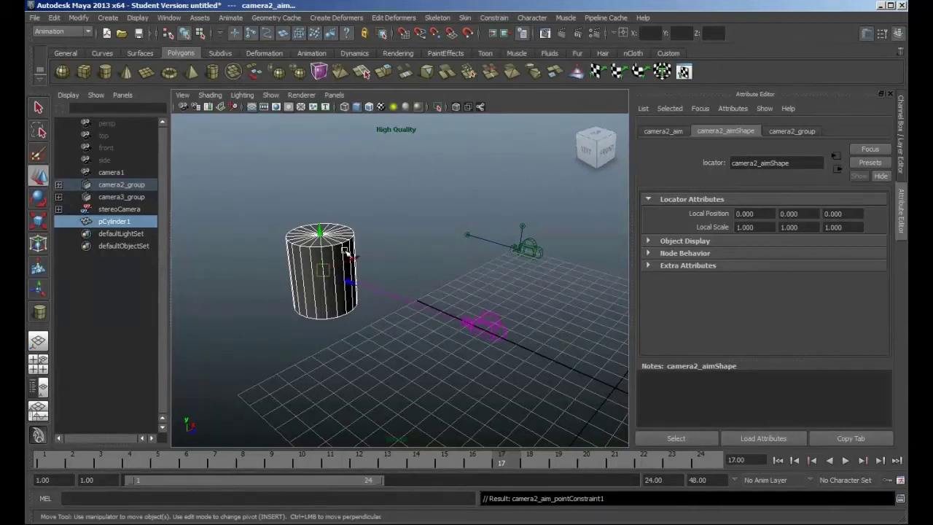
- Raise the cylinder and shift the camera of the camera-and-aim rig to test the aim tracking
{"action": "left_click", "coordinate": [356, 270]}
{"action": "left_click", "coordinate": [344, 258]}
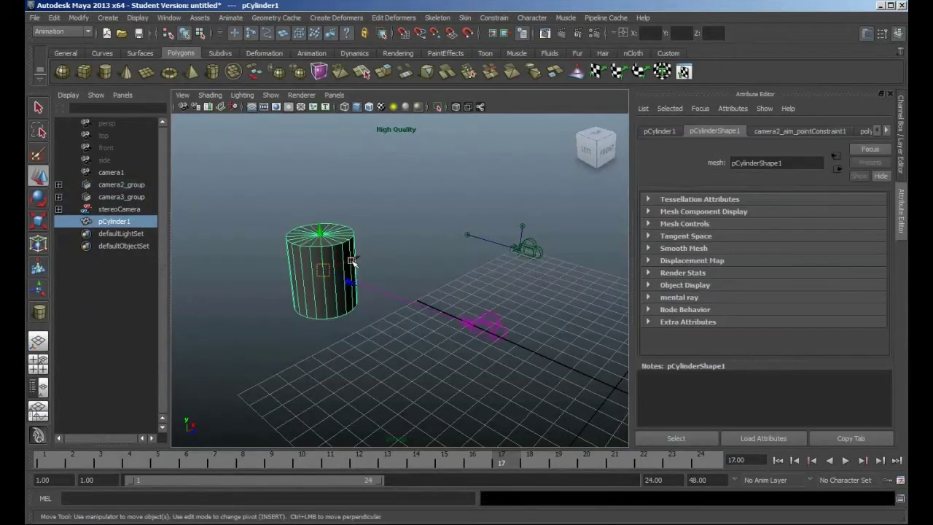
{"action": "left_click_drag", "start_coordinate": [351, 261], "coordinate": [323, 242]}
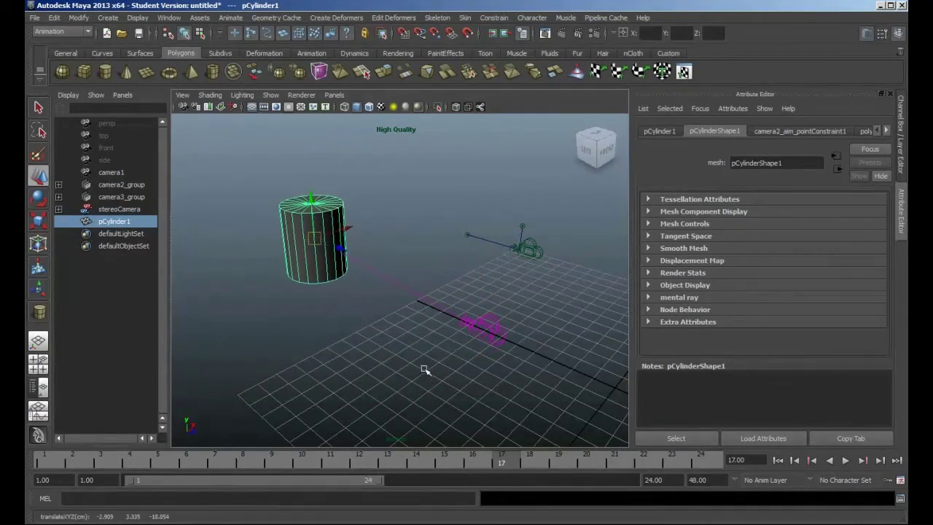
{"action": "left_click", "coordinate": [484, 339]}
{"action": "left_click_drag", "start_coordinate": [487, 331], "coordinate": [515, 342]}
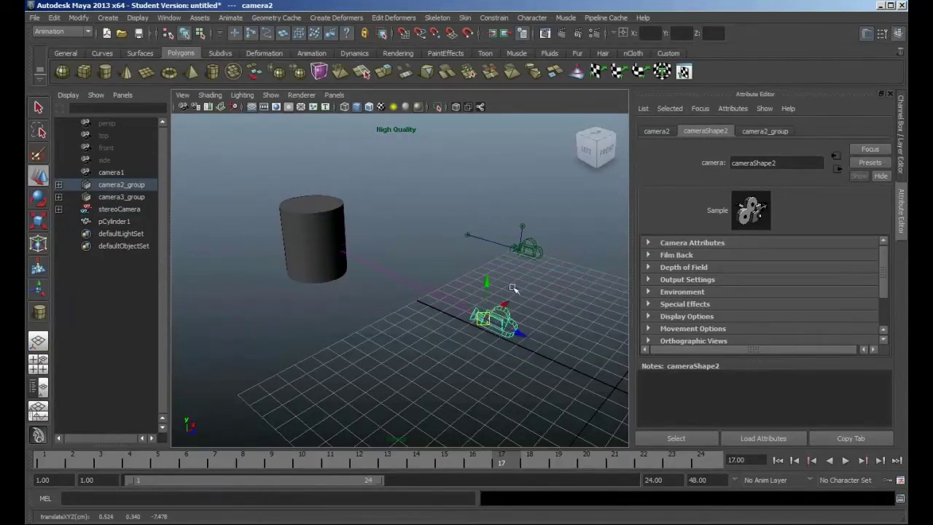
- Raise the up locator of the camera, aim and up rig well above its camera
{"action": "left_click_drag", "start_coordinate": [514, 289], "coordinate": [492, 329], "text": "alt"}
{"action": "left_click", "coordinate": [498, 303]}
{"action": "middle_click_drag", "start_coordinate": [492, 329], "coordinate": [255, 223], "text": "alt"}
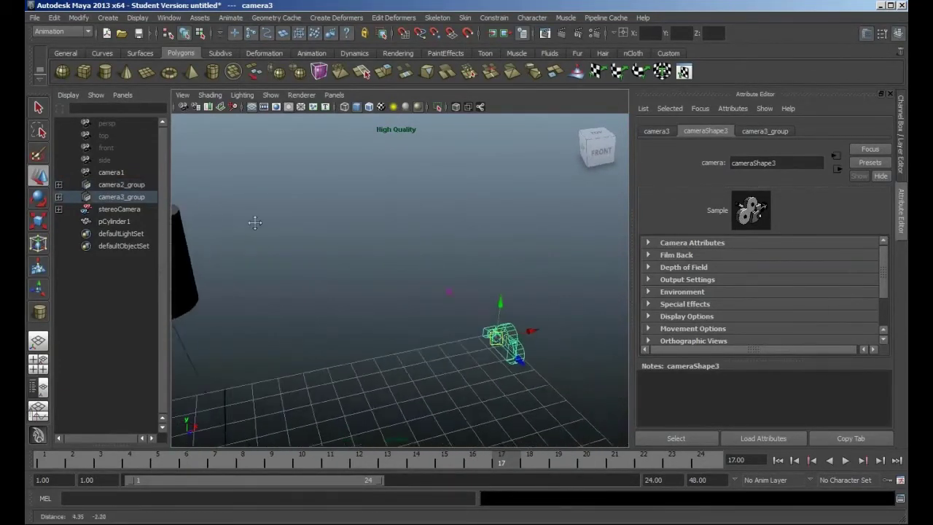
{"action": "left_click_drag", "start_coordinate": [255, 222], "coordinate": [421, 197], "text": "alt"}
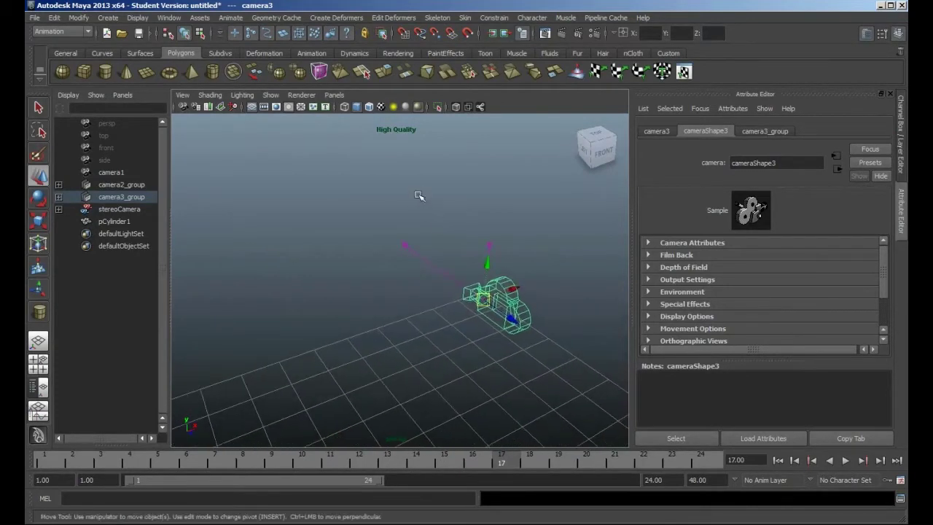
{"action": "left_click", "coordinate": [493, 245]}
{"action": "left_click", "coordinate": [489, 243]}
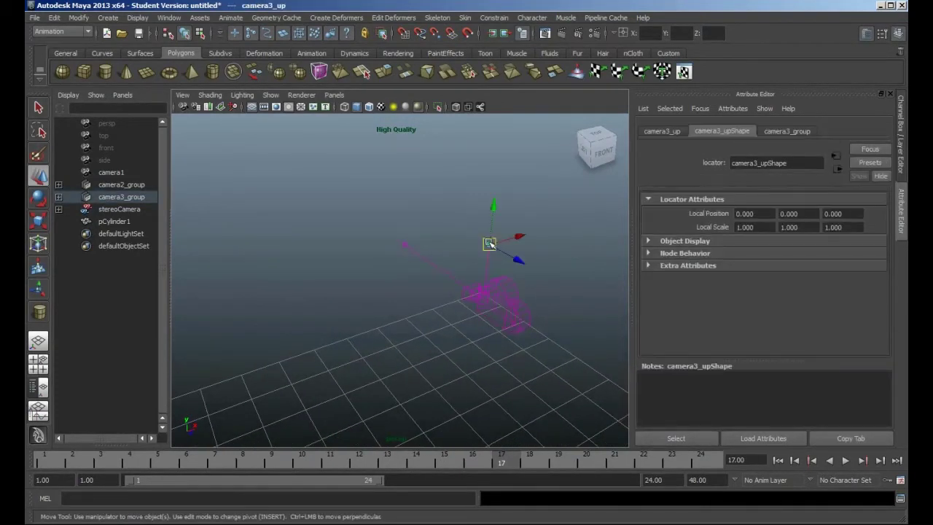
{"action": "left_click_drag", "start_coordinate": [490, 246], "coordinate": [478, 173]}
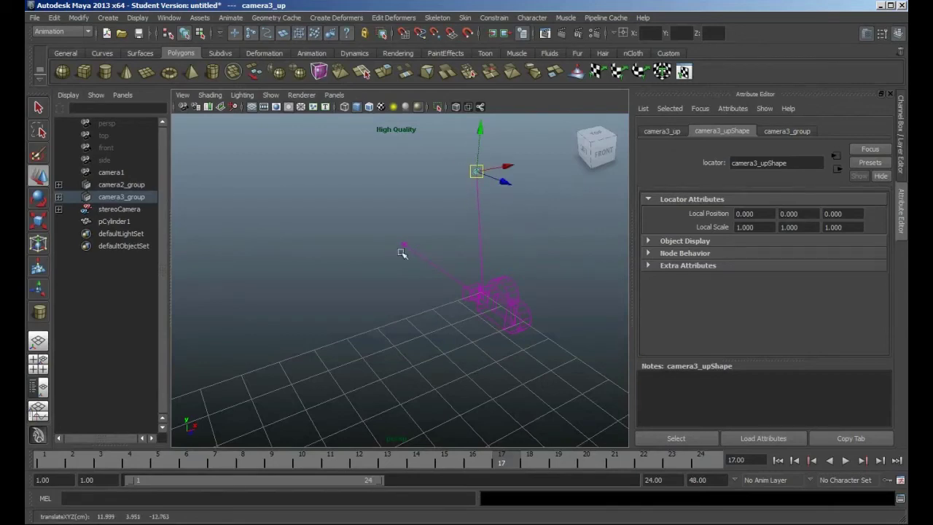
- Group the aim locator and camera of the camera, aim and up rig, and expand camera3_group in the outliner
{"action": "left_click_drag", "start_coordinate": [401, 253], "coordinate": [540, 244], "text": "alt"}
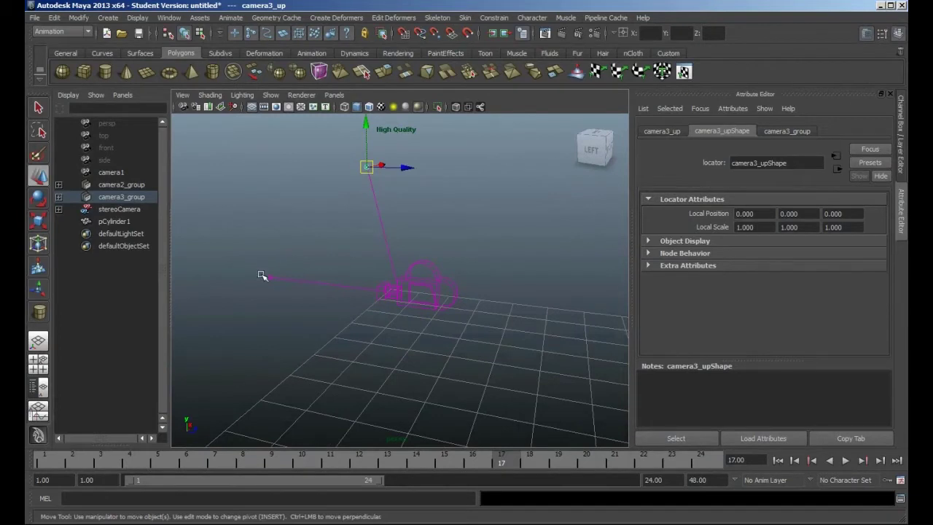
{"action": "left_click_drag", "start_coordinate": [261, 276], "coordinate": [279, 295]}
{"action": "left_click", "coordinate": [427, 293]}
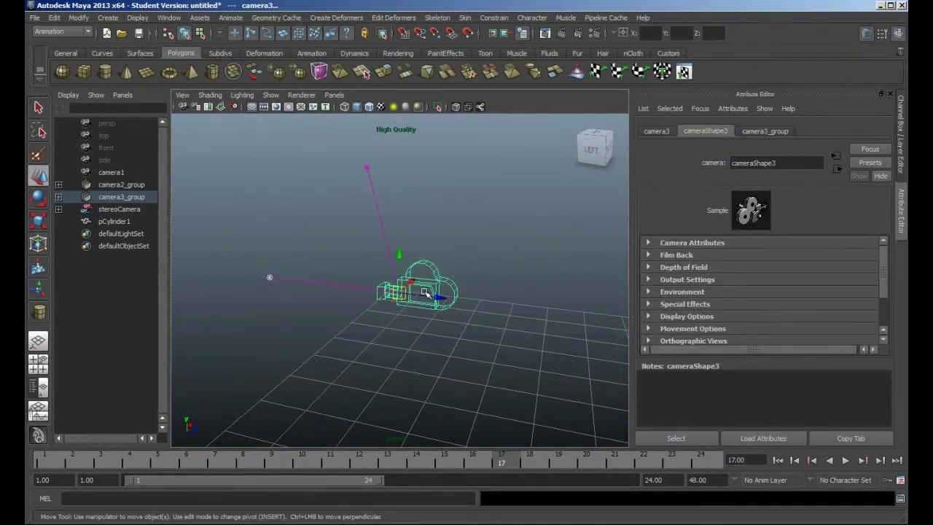
{"action": "key", "text": "ctrl+g"}
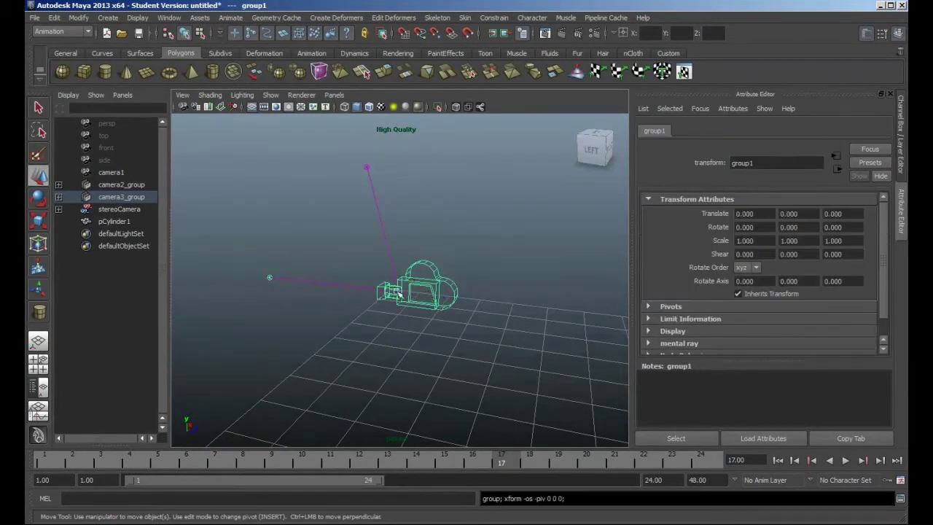
{"action": "left_click", "coordinate": [58, 197]}
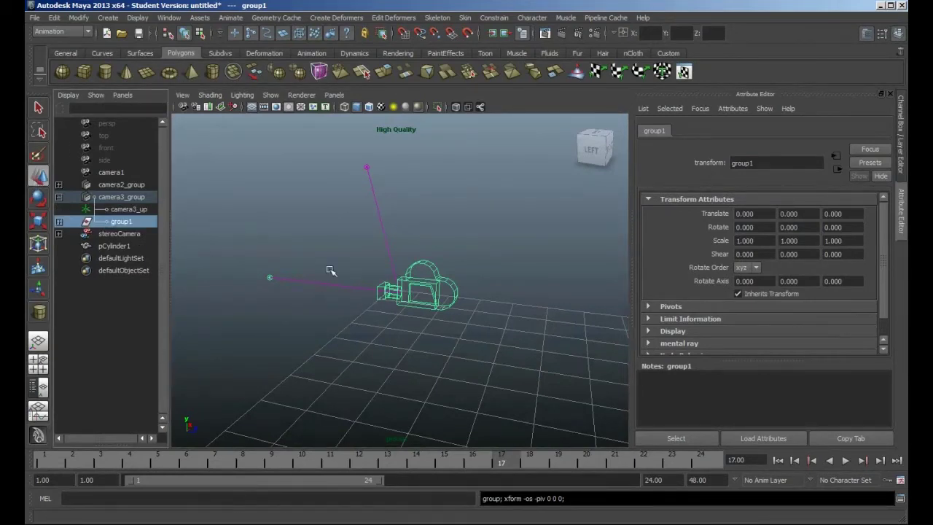
- Move the new group's pivot to the up locator and translate the group 0.326 in X
{"action": "key", "text": "w"}
{"action": "scroll", "coordinate": [438, 321], "scroll_direction": "down", "scroll_amount": 4}
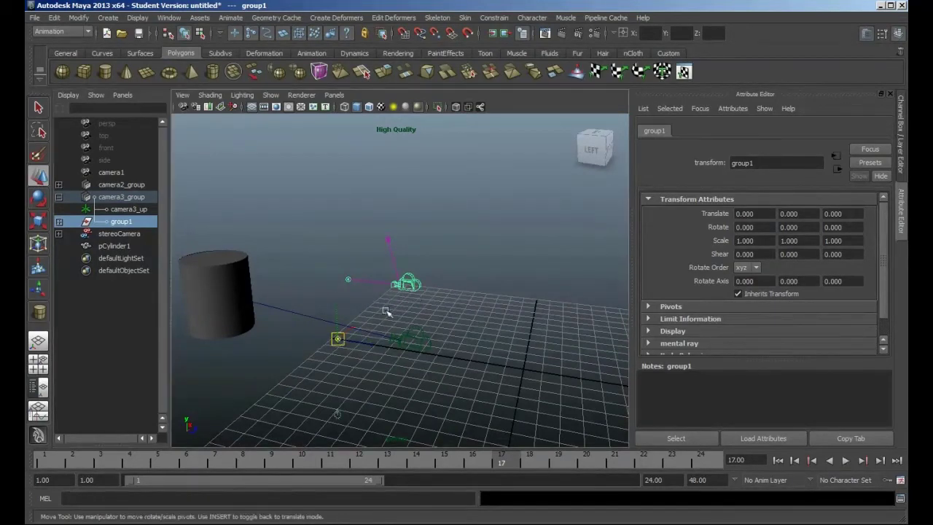
{"action": "mouse_move", "coordinate": [340, 337]}
{"action": "left_mouse_down"}
{"action": "mouse_move", "coordinate": [416, 273]}
{"action": "mouse_move", "coordinate": [406, 276]}
{"action": "mouse_move", "coordinate": [394, 221]}
{"action": "mouse_move", "coordinate": [416, 246]}
{"action": "mouse_move", "coordinate": [340, 275]}
{"action": "mouse_move", "coordinate": [326, 270]}
{"action": "mouse_move", "coordinate": [410, 363]}
{"action": "mouse_move", "coordinate": [365, 371]}
{"action": "mouse_move", "coordinate": [461, 394]}
{"action": "mouse_move", "coordinate": [409, 396]}
{"action": "mouse_move", "coordinate": [427, 355]}
{"action": "left_mouse_up"}
{"action": "scroll", "coordinate": [427, 355], "scroll_direction": "down", "scroll_amount": 5}
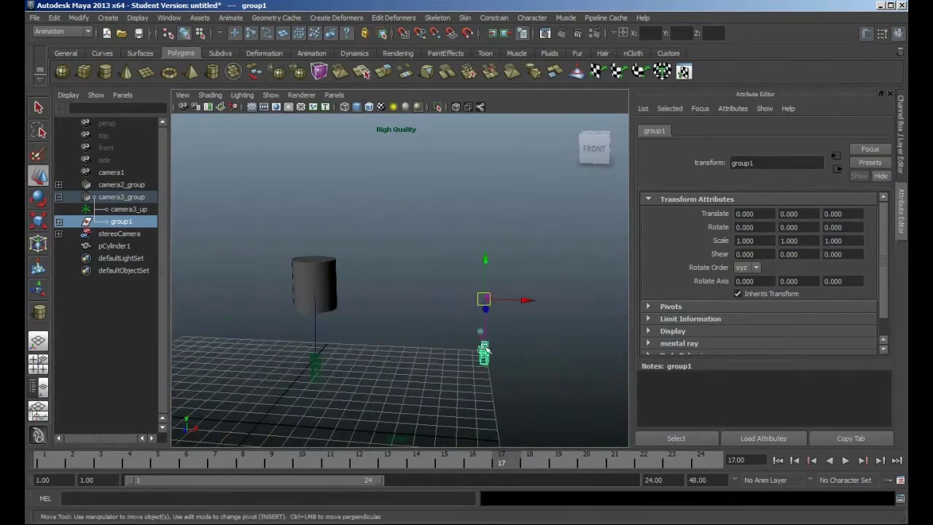
{"action": "left_click_drag", "start_coordinate": [486, 310], "coordinate": [510, 328]}
- Rotate the group about the X axis around its up-locator pivot, to about 365.6 degrees
{"action": "left_click", "coordinate": [39, 197]}
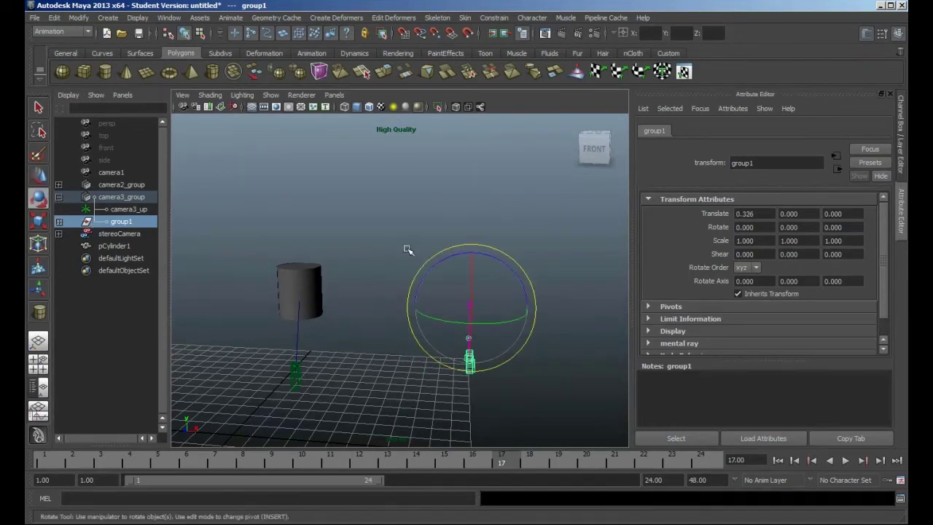
{"action": "left_click_drag", "start_coordinate": [468, 262], "coordinate": [458, 390]}
{"action": "left_click_drag", "start_coordinate": [338, 281], "coordinate": [351, 321], "text": "alt"}
{"action": "left_click_drag", "start_coordinate": [467, 330], "coordinate": [439, 319], "text": "alt"}
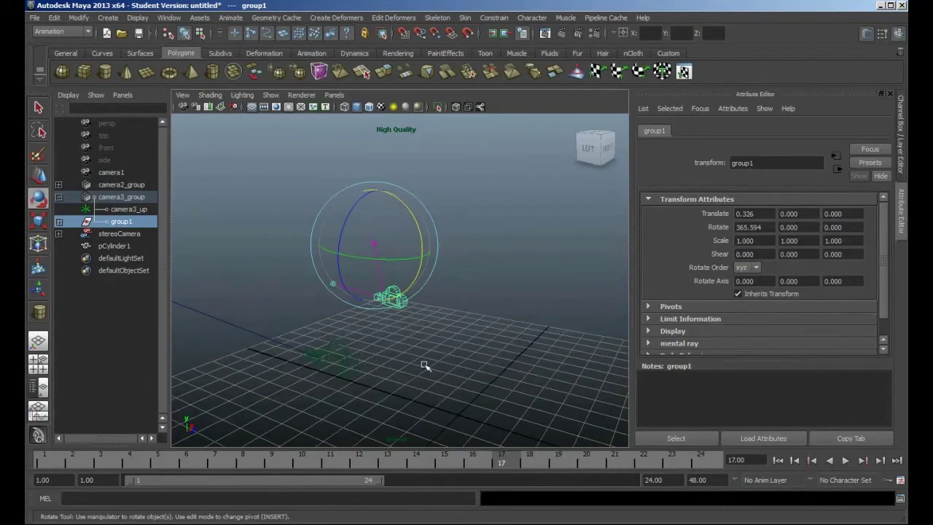
{"action": "middle_click_drag", "start_coordinate": [472, 316], "coordinate": [522, 298], "text": "alt"}
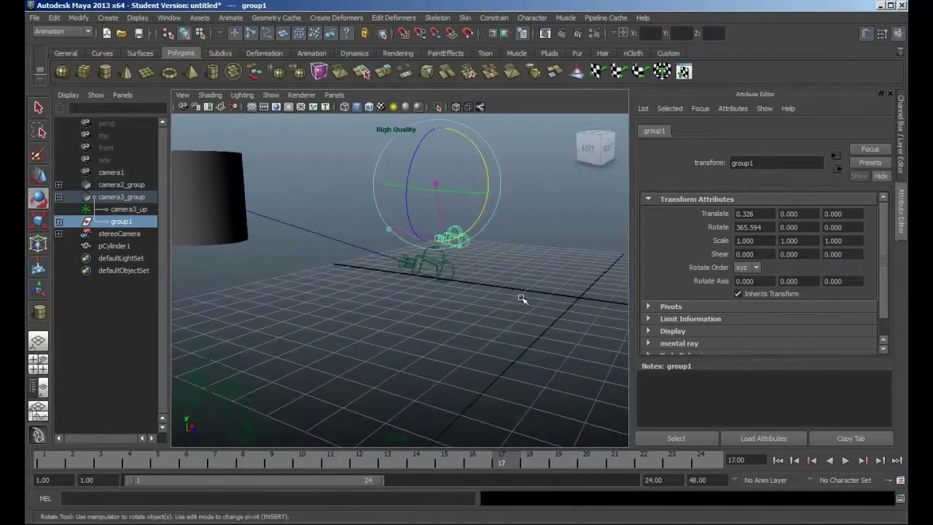
- Delete the single camera, both aim rigs and the cylinder, leaving only the stereo camera rig
{"action": "scroll", "coordinate": [504, 305], "scroll_direction": "down", "scroll_amount": 6}
{"action": "scroll", "coordinate": [502, 308], "scroll_direction": "up", "scroll_amount": 2}
{"action": "left_click_drag", "start_coordinate": [302, 223], "coordinate": [451, 329]}
{"action": "key", "text": "Delete"}
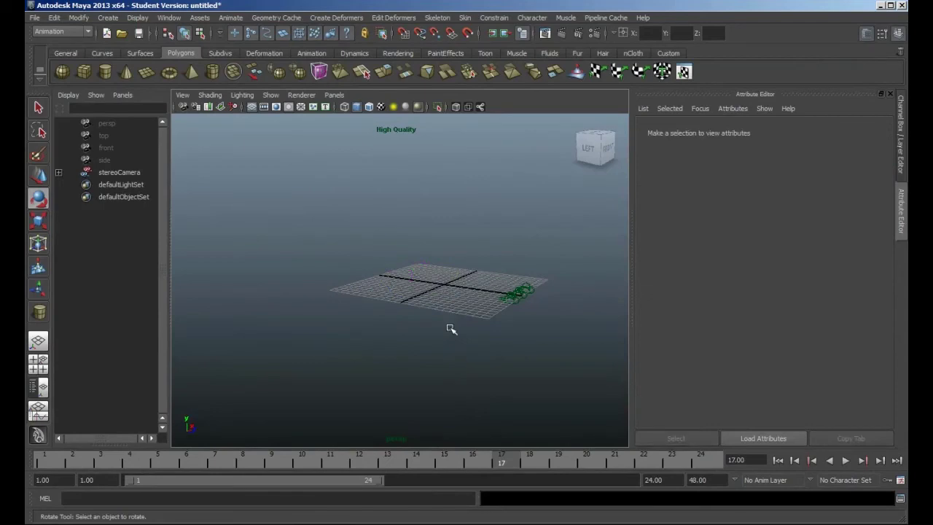
- Examine the stereo camera rig from several angles, selecting its center, right and left cameras in turn
{"action": "scroll", "coordinate": [438, 335], "scroll_direction": "up", "scroll_amount": 5}
{"action": "left_click_drag", "start_coordinate": [418, 343], "coordinate": [243, 226], "text": "alt"}
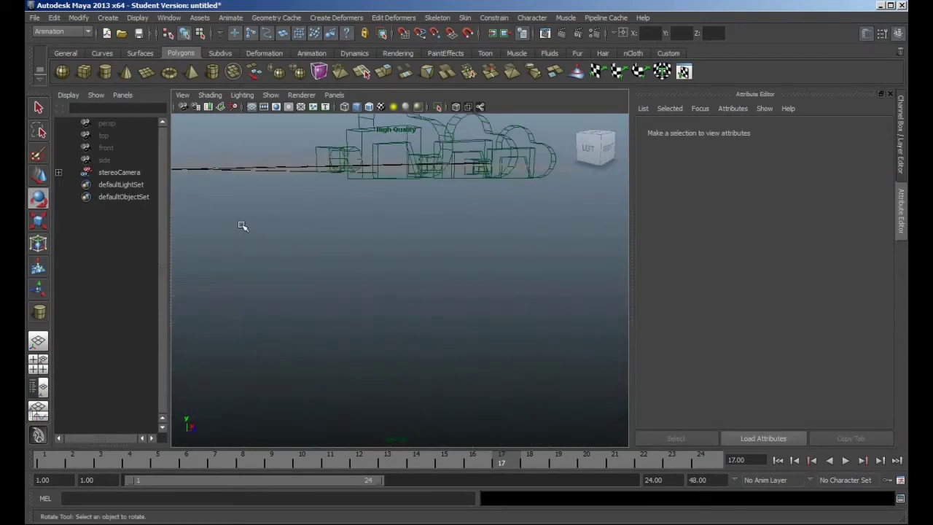
{"action": "left_click_drag", "start_coordinate": [450, 241], "coordinate": [517, 157], "text": "alt"}
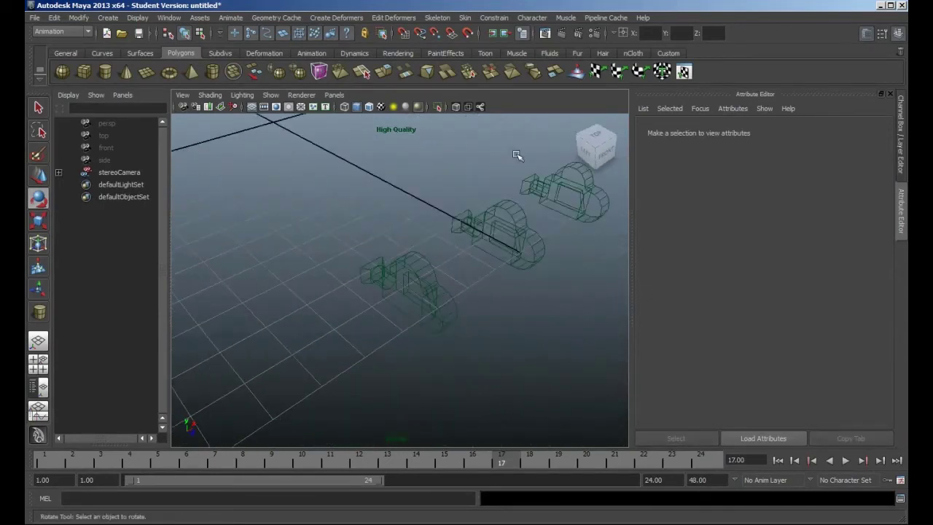
{"action": "left_click_drag", "start_coordinate": [552, 313], "coordinate": [524, 318], "text": "alt"}
{"action": "left_click", "coordinate": [399, 251]}
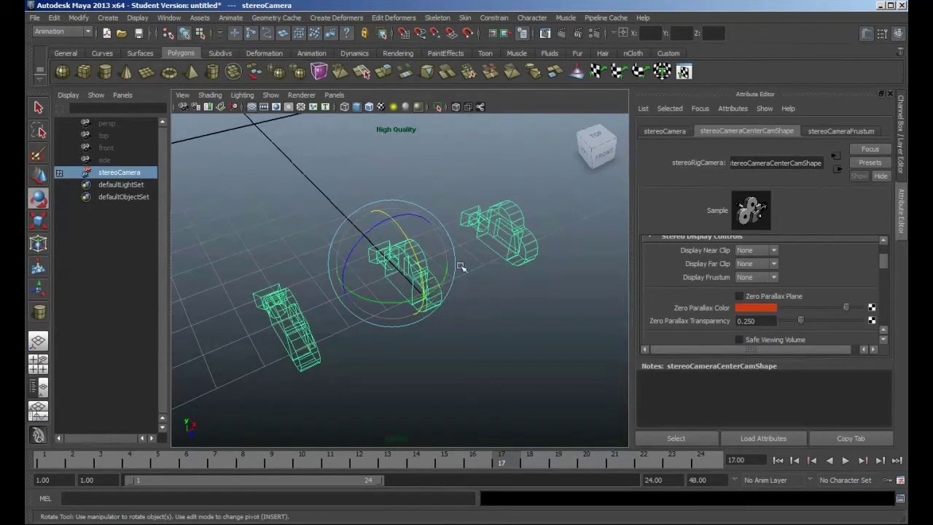
{"action": "left_click", "coordinate": [508, 247]}
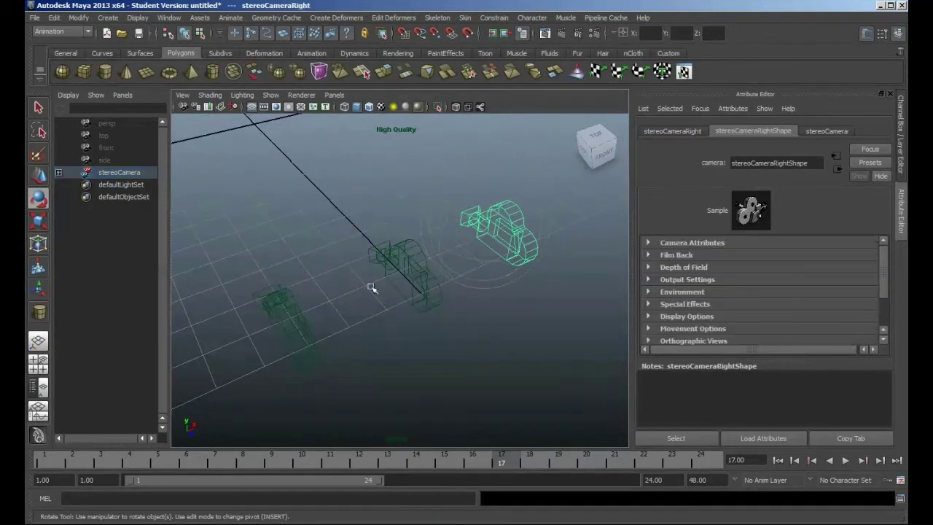
{"action": "left_click", "coordinate": [309, 315]}
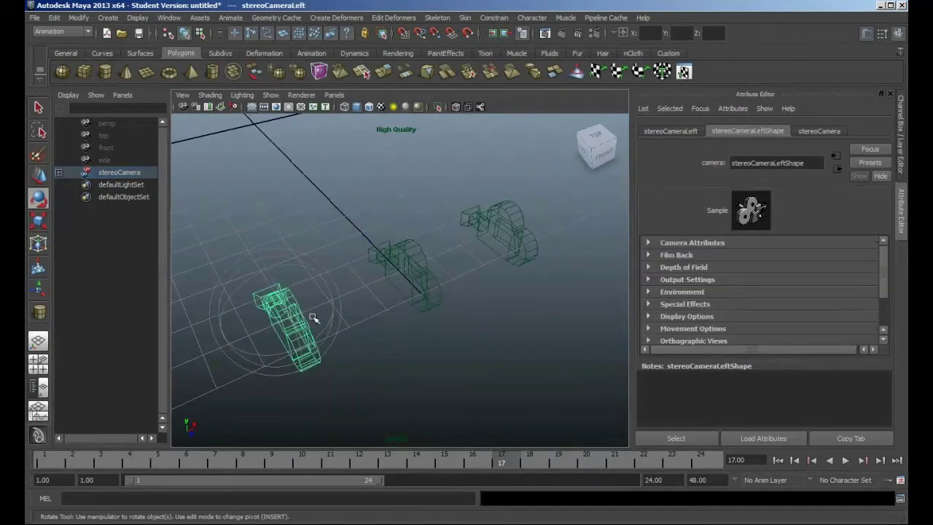
{"action": "left_click", "coordinate": [510, 237]}
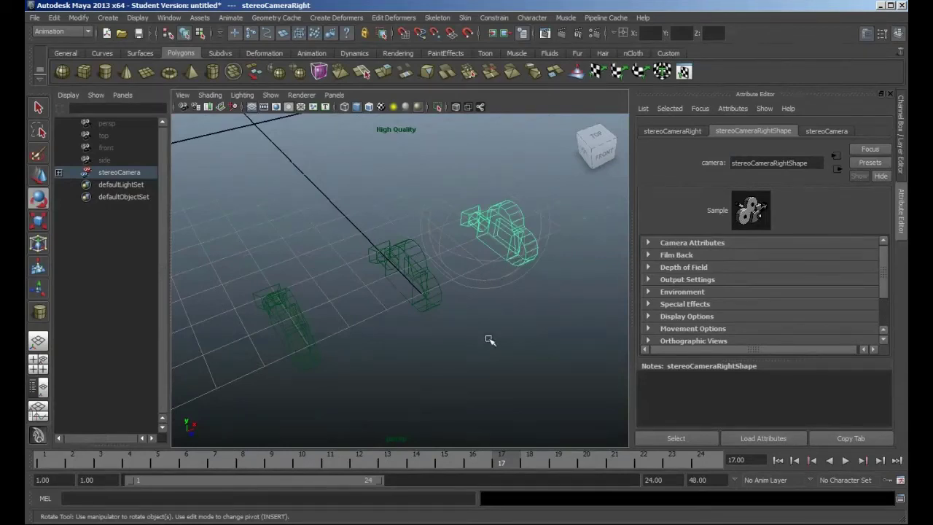
{"action": "left_click_drag", "start_coordinate": [490, 341], "coordinate": [536, 313], "text": "alt"}
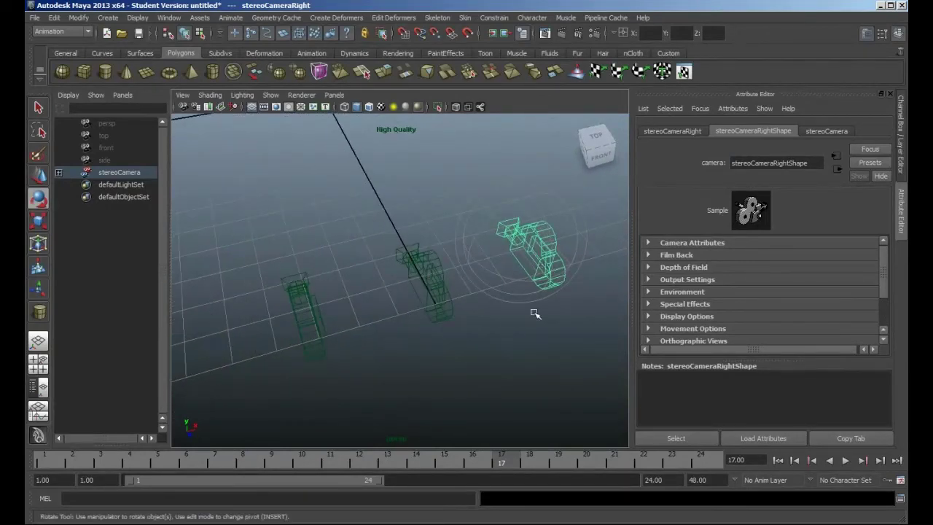
{"action": "left_click_drag", "start_coordinate": [492, 389], "coordinate": [541, 323], "text": "alt"}
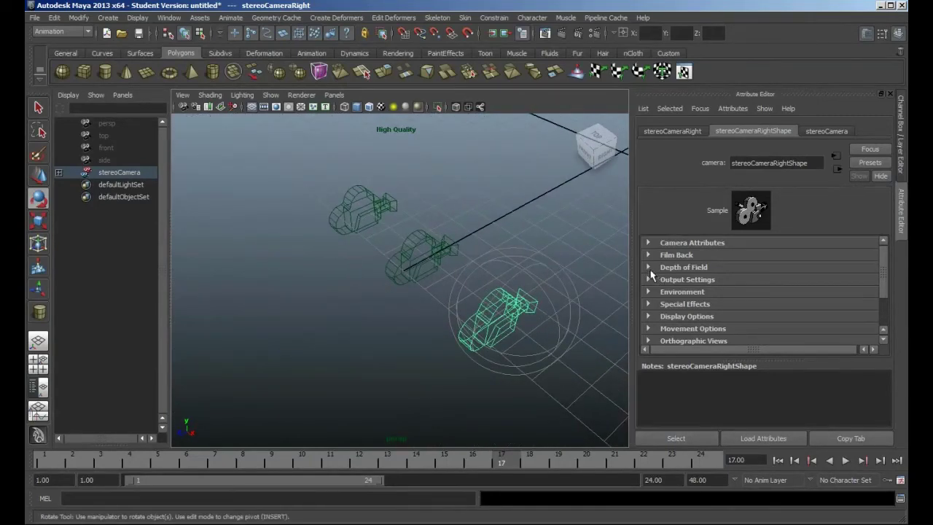
- Set the stereo rig's interaxial separation to 0.763 in the center camera's stereo attributes
{"action": "left_click", "coordinate": [412, 259]}
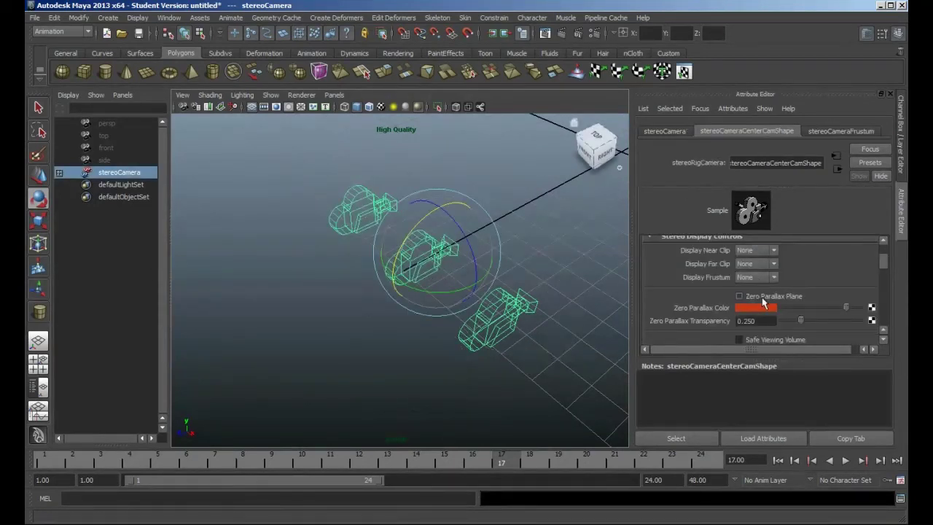
{"action": "scroll", "coordinate": [763, 301], "scroll_direction": "down", "scroll_amount": 2}
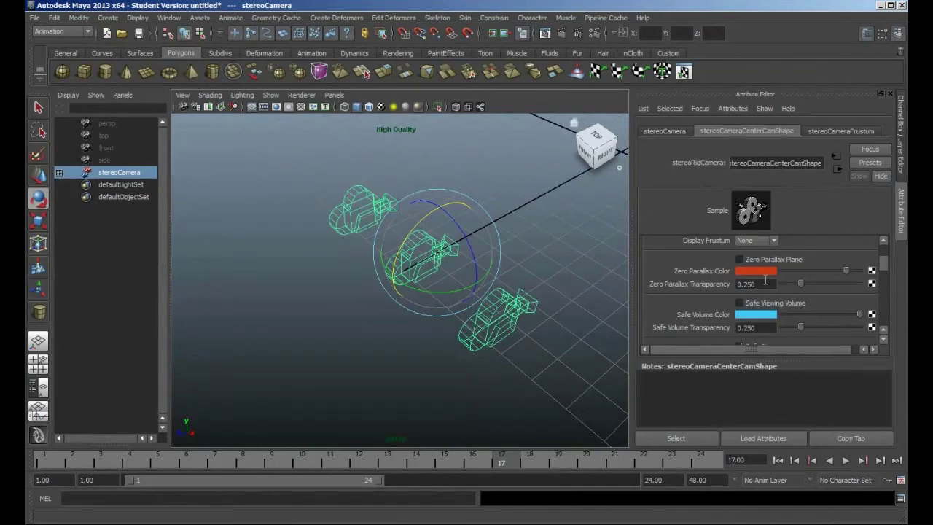
{"action": "scroll", "coordinate": [763, 305], "scroll_direction": "up", "scroll_amount": 5}
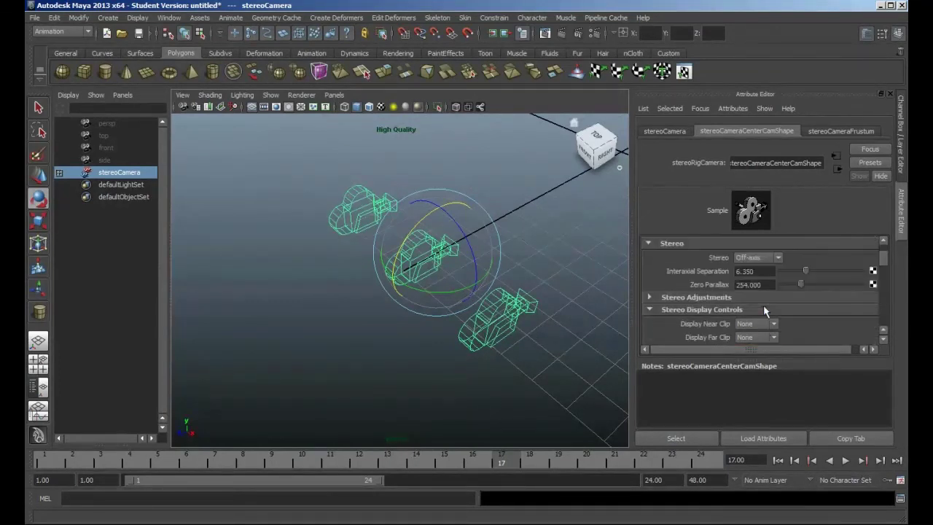
{"action": "scroll", "coordinate": [757, 282], "scroll_direction": "up", "scroll_amount": 2}
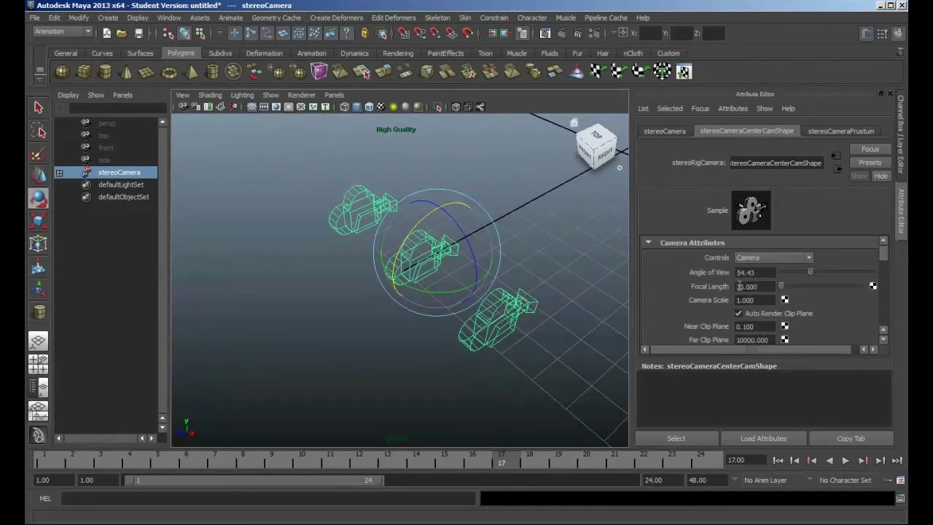
{"action": "scroll", "coordinate": [741, 289], "scroll_direction": "down", "scroll_amount": 2}
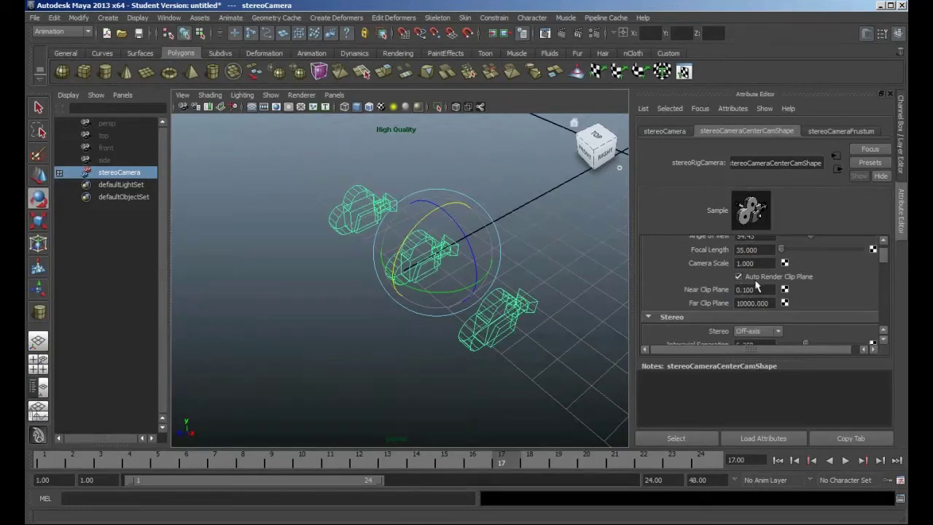
{"action": "scroll", "coordinate": [754, 306], "scroll_direction": "down", "scroll_amount": 2}
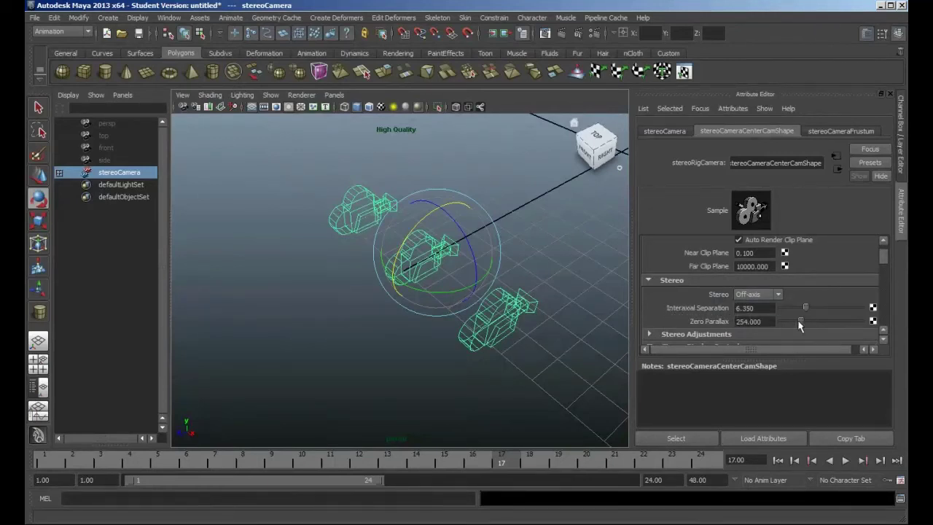
{"action": "left_click_drag", "start_coordinate": [805, 308], "coordinate": [786, 309]}
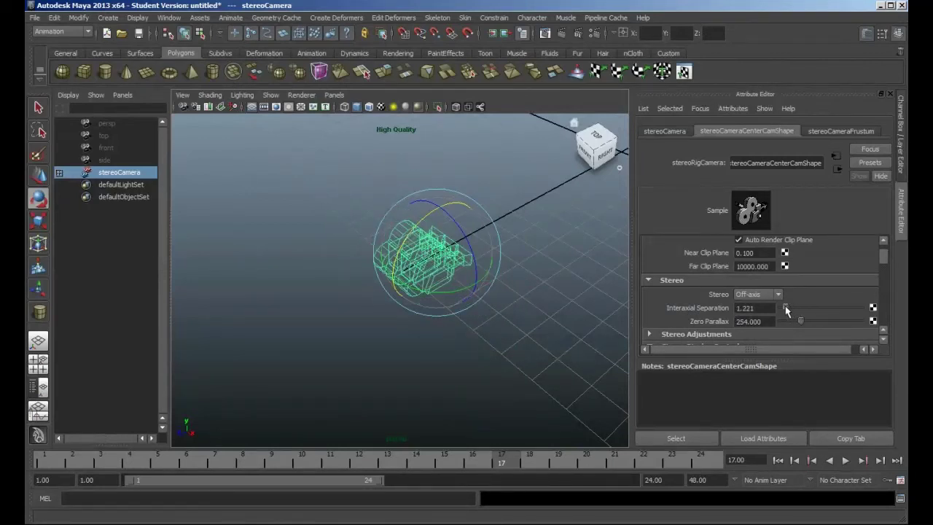
{"action": "left_click_drag", "start_coordinate": [786, 310], "coordinate": [784, 310]}
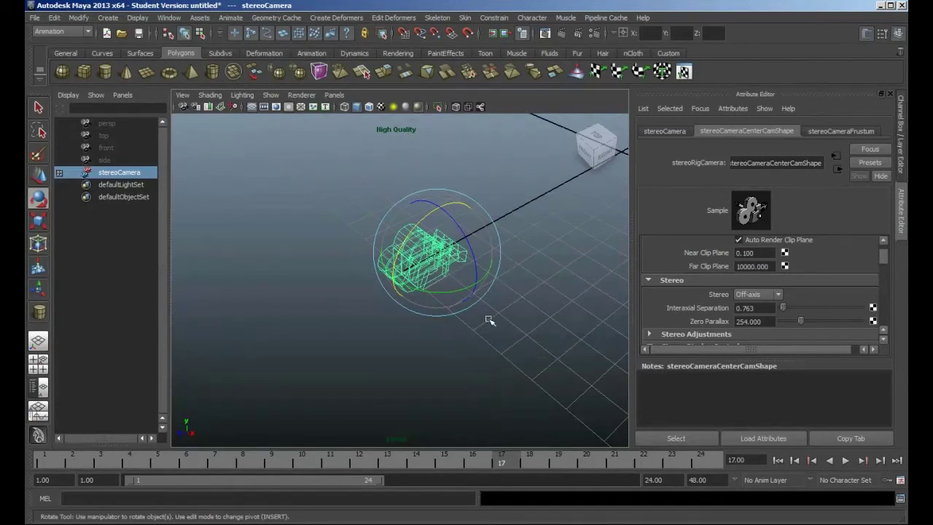
- Create a polygon cube at the centre of the grid in front of the stereo camera rig
{"action": "left_click_drag", "start_coordinate": [488, 321], "coordinate": [415, 240], "text": "alt"}
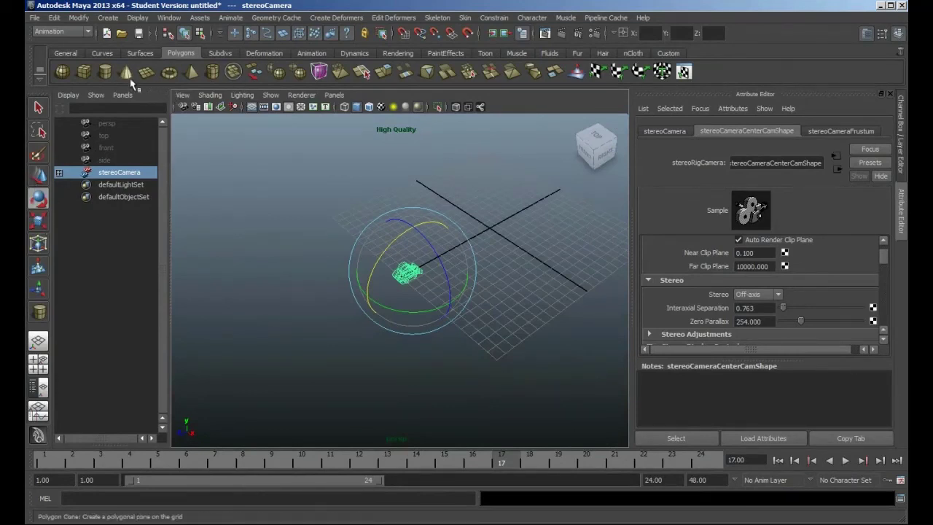
{"action": "left_click", "coordinate": [85, 73]}
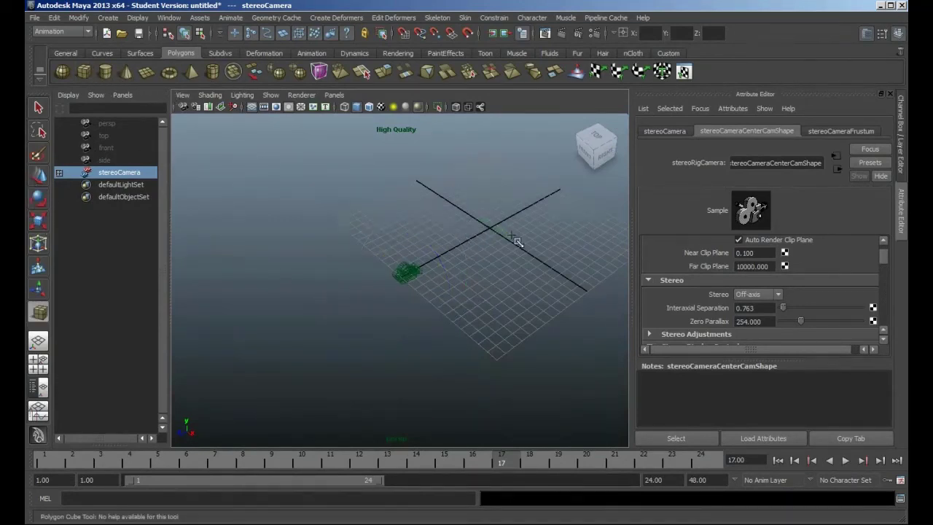
{"action": "left_click_drag", "start_coordinate": [486, 253], "coordinate": [423, 263]}
- Look through the stereo rig's center camera and reposition it to face the cube from a raised, angled viewpoint
{"action": "left_click", "coordinate": [415, 263]}
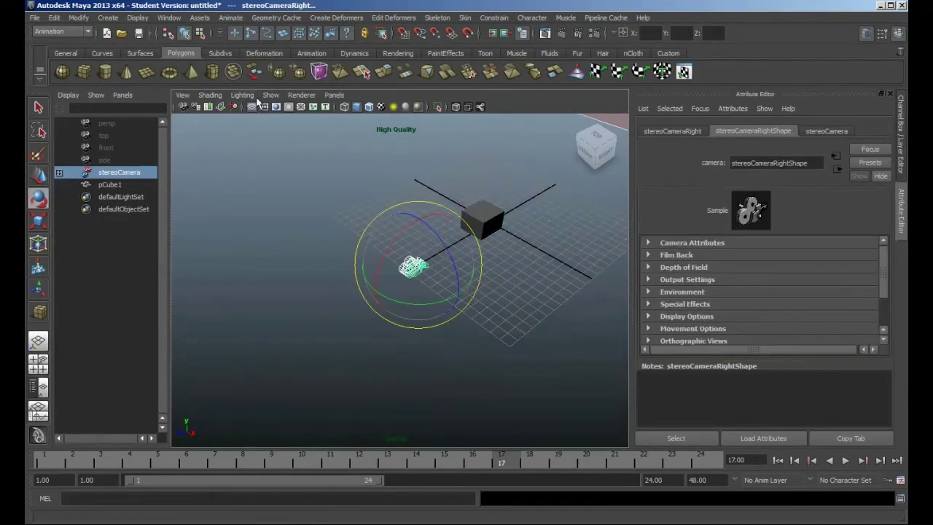
{"action": "left_click", "coordinate": [334, 95]}
{"action": "mouse_move", "coordinate": [357, 118]}
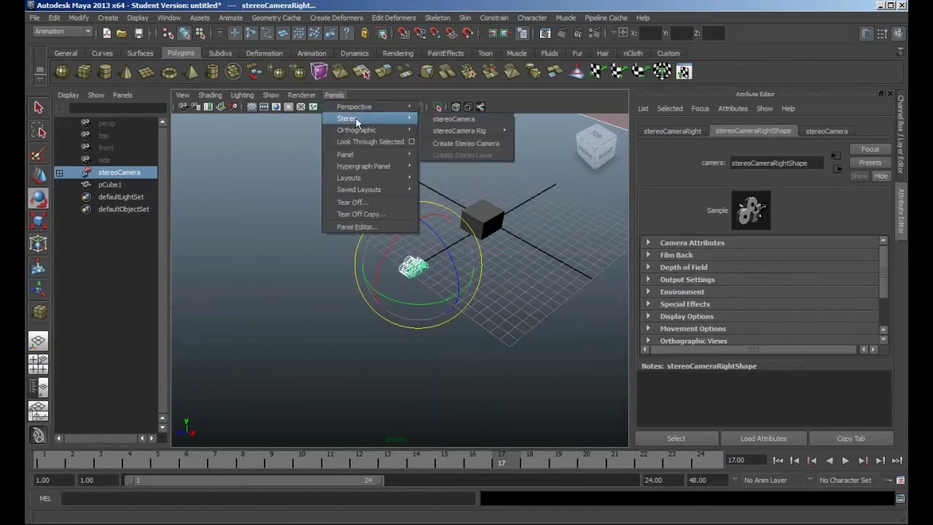
{"action": "mouse_move", "coordinate": [456, 132]}
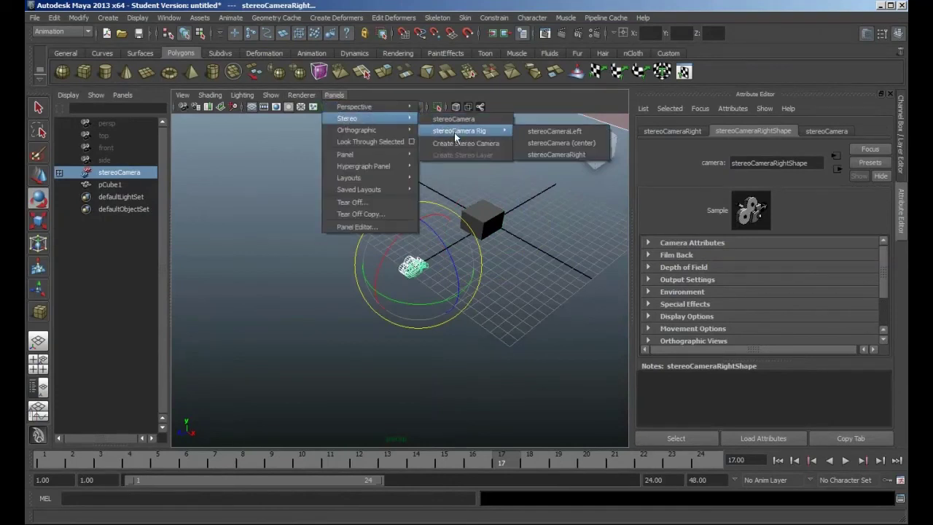
{"action": "left_click", "coordinate": [564, 144]}
{"action": "scroll", "coordinate": [499, 263], "scroll_direction": "down", "scroll_amount": 1}
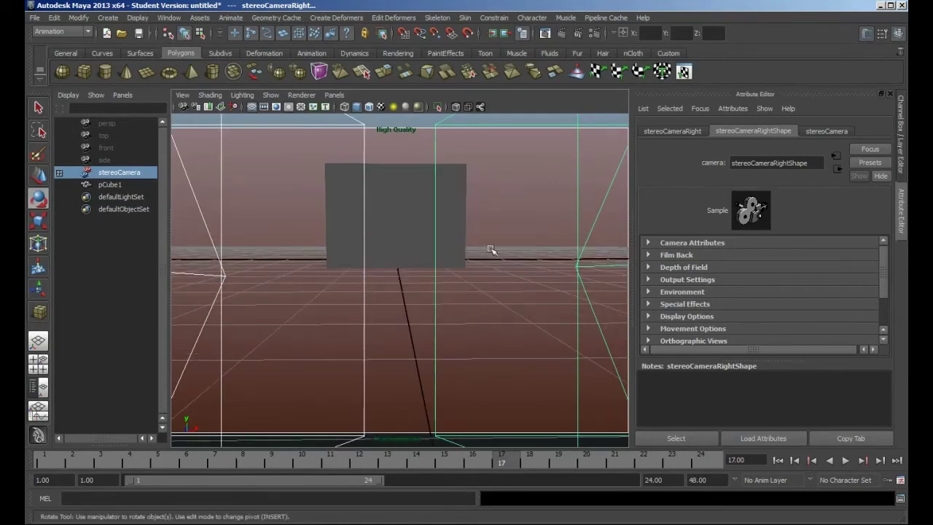
{"action": "middle_click_drag", "start_coordinate": [475, 244], "coordinate": [525, 368], "text": "alt"}
{"action": "left_click_drag", "start_coordinate": [524, 369], "coordinate": [484, 270], "text": "alt"}
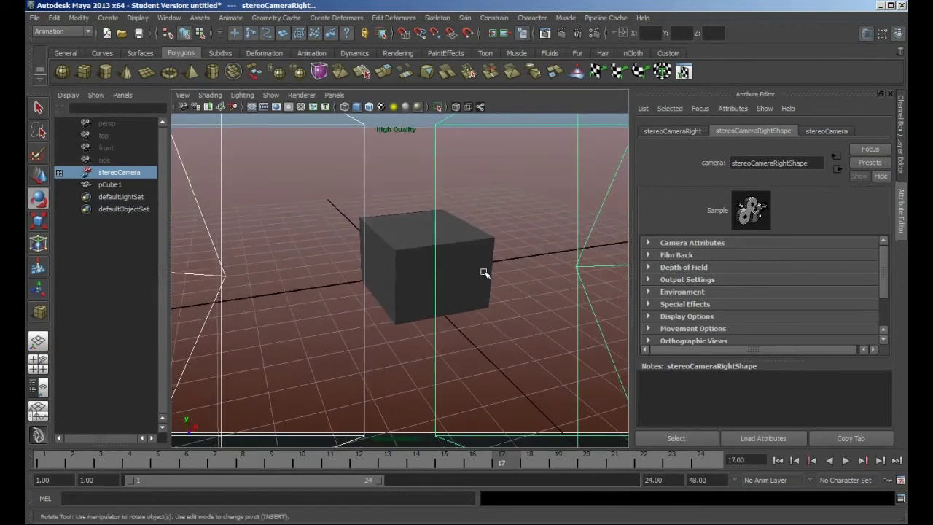
- Return the viewport to the persp camera with the stereo rig and cube in view
{"action": "left_click", "coordinate": [334, 94]}
{"action": "mouse_move", "coordinate": [362, 121]}
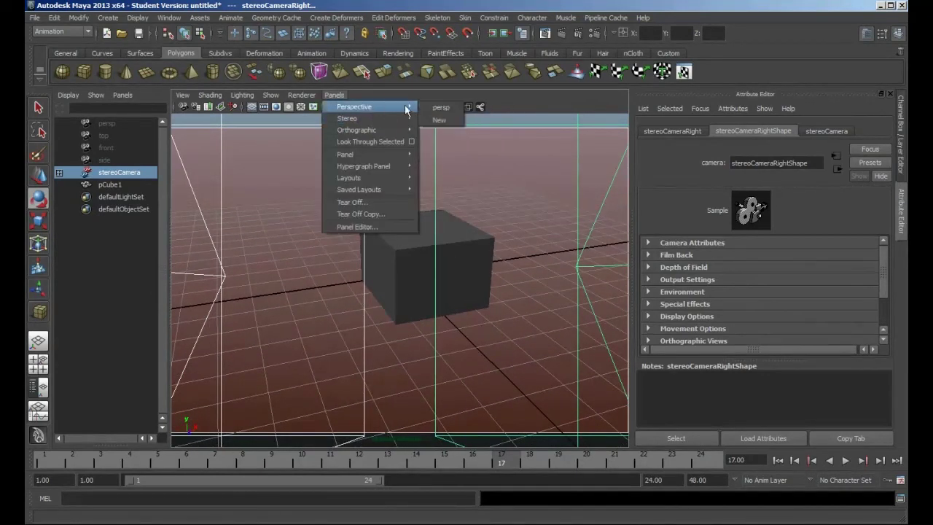
{"action": "left_click", "coordinate": [437, 108]}
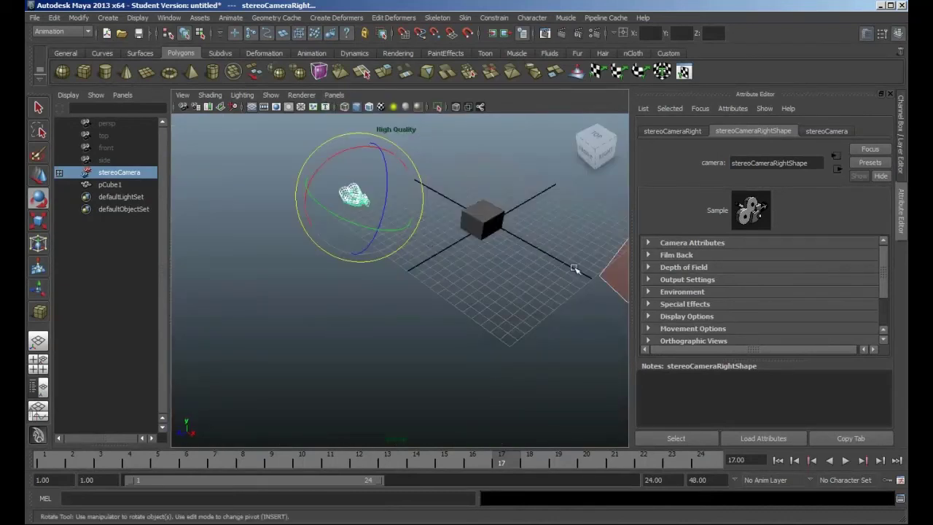
{"action": "middle_click_drag", "start_coordinate": [575, 269], "coordinate": [549, 269], "text": "alt"}
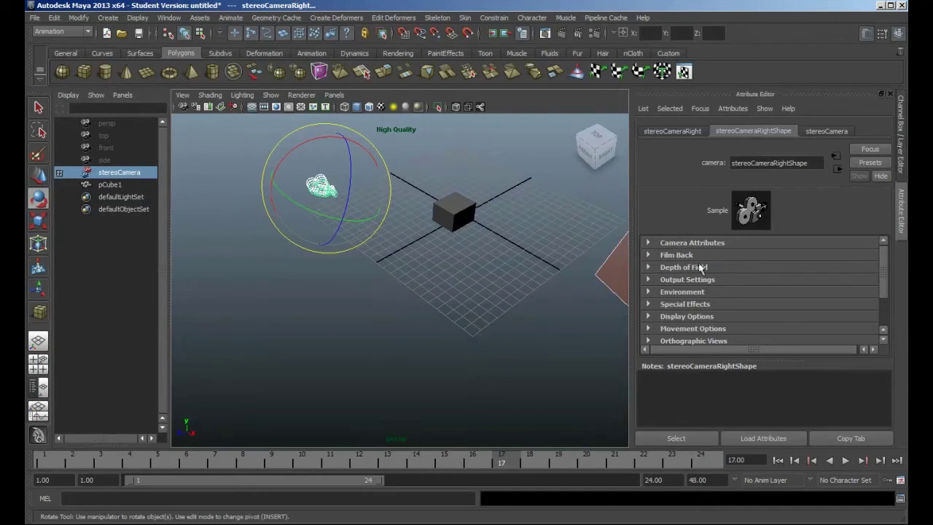
- Set the center camera's Display Near Clip, Display Far Clip and Display Frustum options to All
{"action": "scroll", "coordinate": [719, 294], "scroll_direction": "down", "scroll_amount": 2}
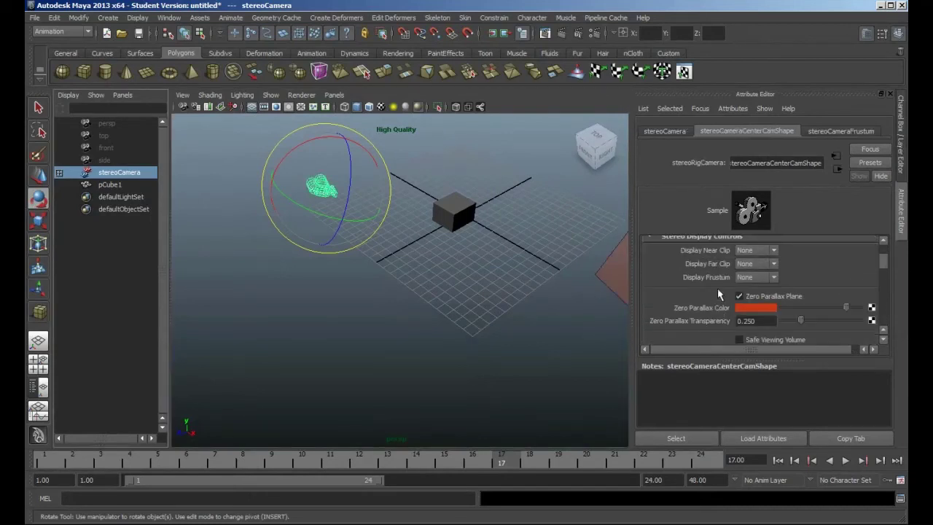
{"action": "left_click", "coordinate": [773, 251]}
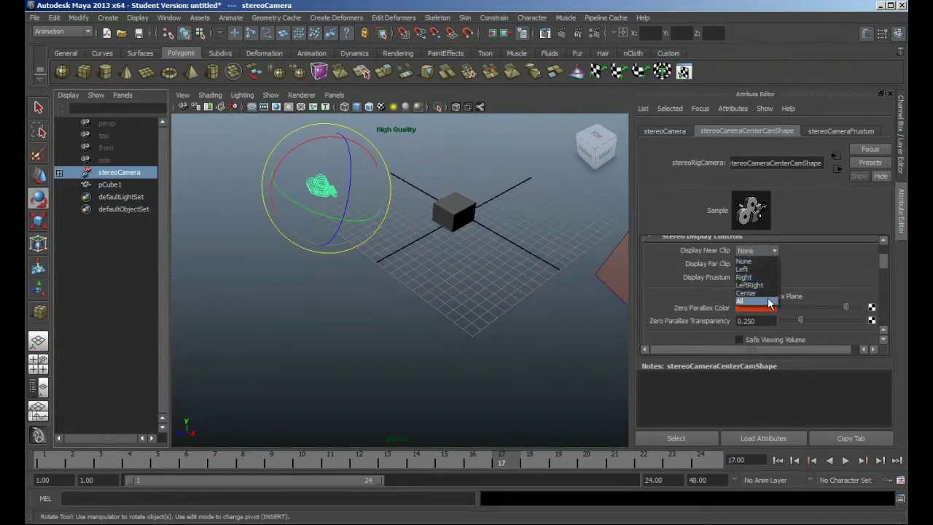
{"action": "left_click", "coordinate": [767, 300]}
{"action": "left_click", "coordinate": [773, 264]}
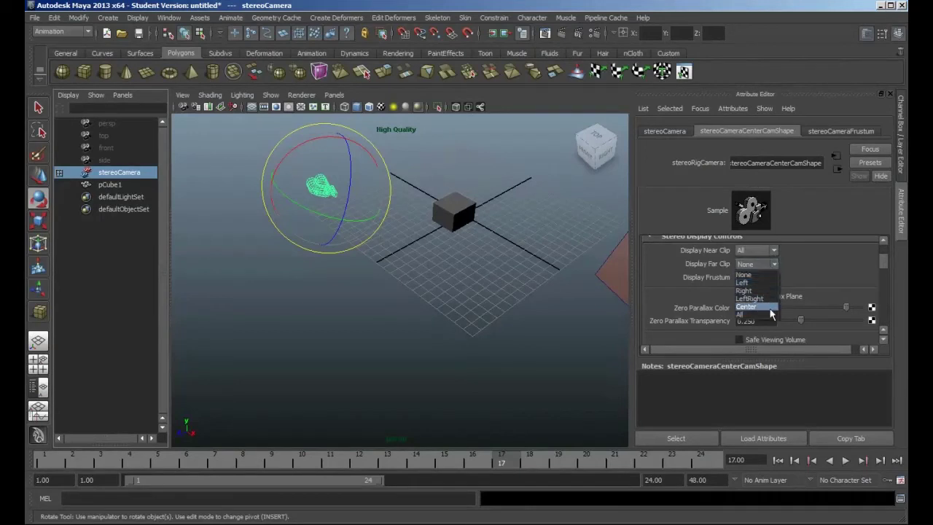
{"action": "left_click", "coordinate": [769, 315]}
{"action": "left_click", "coordinate": [774, 277]}
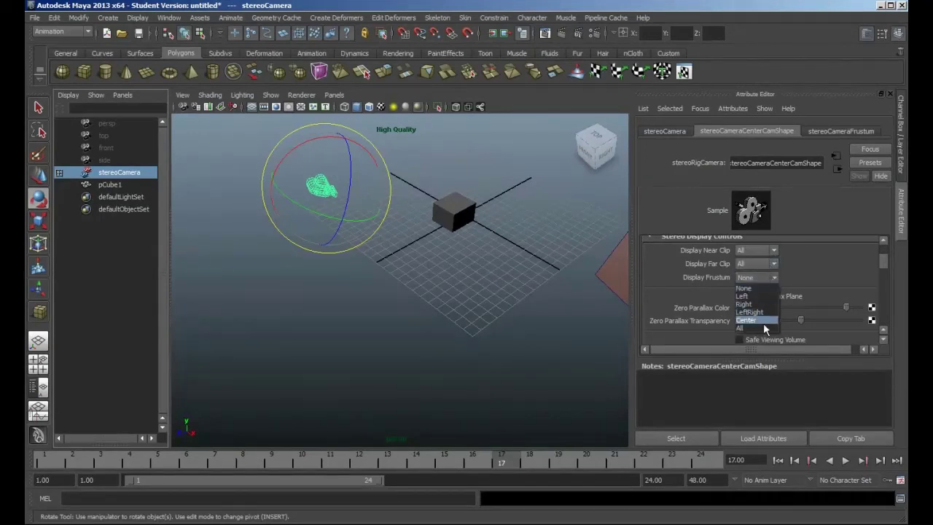
{"action": "left_click", "coordinate": [756, 321]}
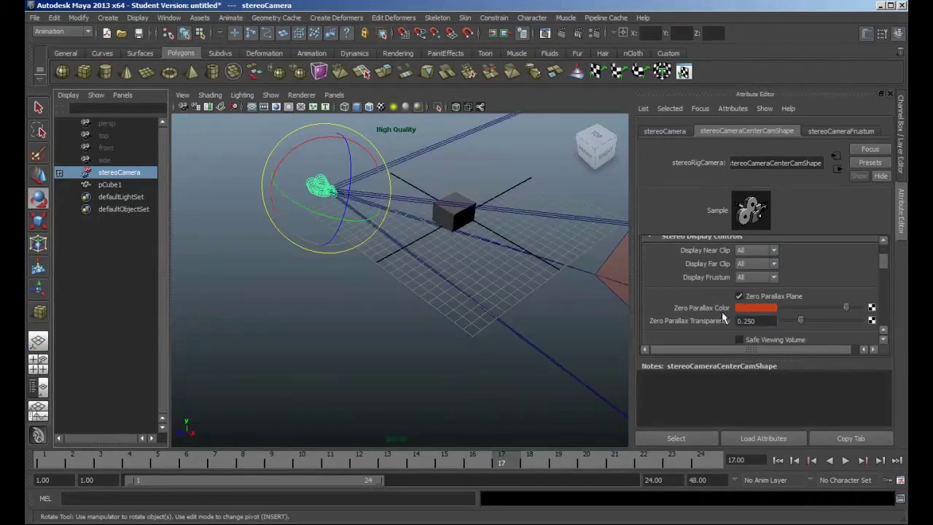
- Turn on the Safe Viewing Volume display for the stereo camera
{"action": "scroll", "coordinate": [724, 313], "scroll_direction": "down", "scroll_amount": 2}
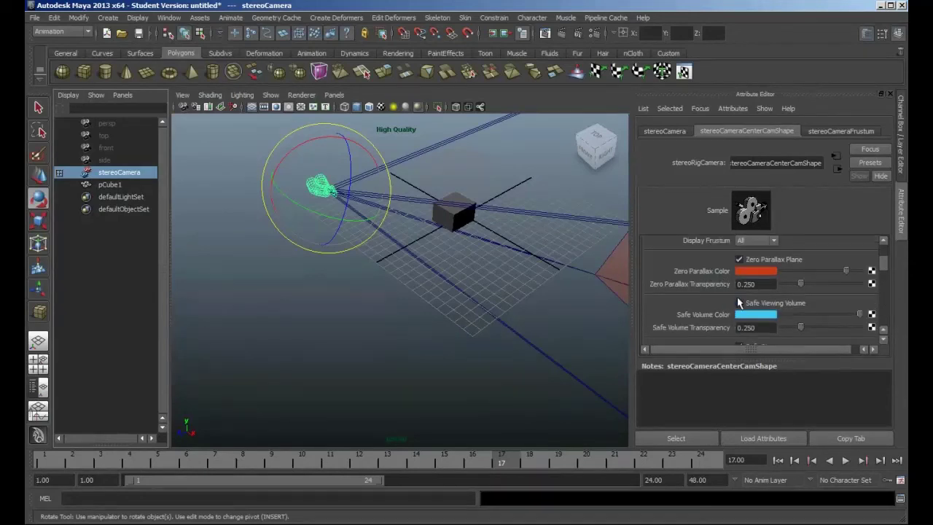
{"action": "left_click", "coordinate": [740, 304]}
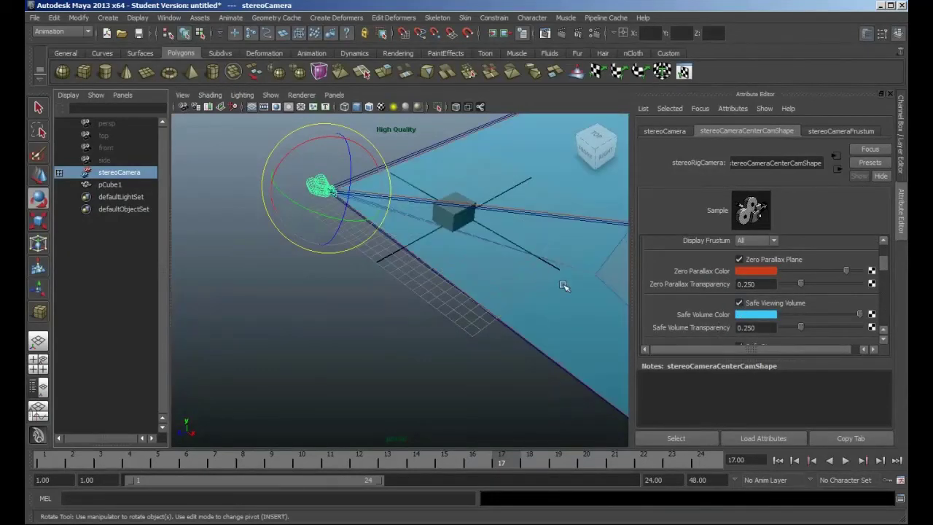
{"action": "middle_click_drag", "start_coordinate": [576, 264], "coordinate": [458, 208], "text": "alt"}
- Enable Depth Of Field on the stereo rig's center camera
{"action": "scroll", "coordinate": [721, 306], "scroll_direction": "down", "scroll_amount": 3}
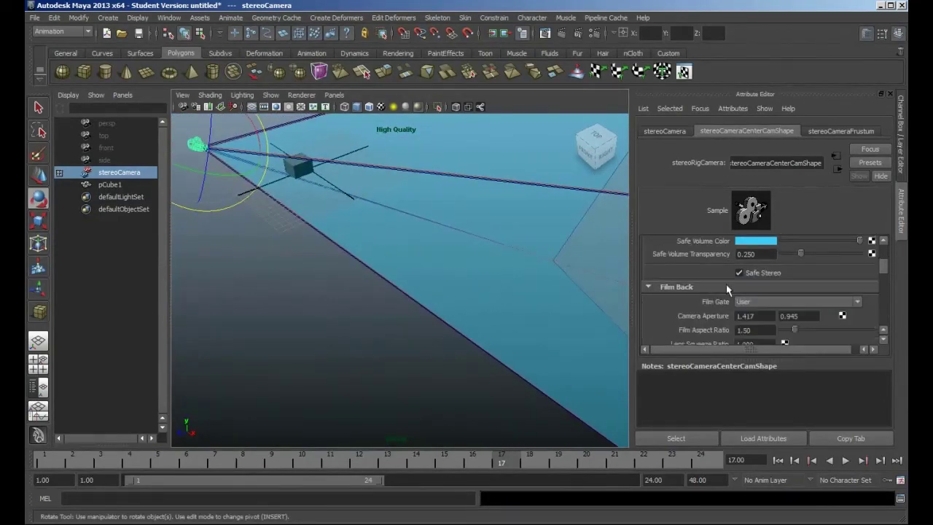
{"action": "scroll", "coordinate": [718, 286], "scroll_direction": "down", "scroll_amount": 8}
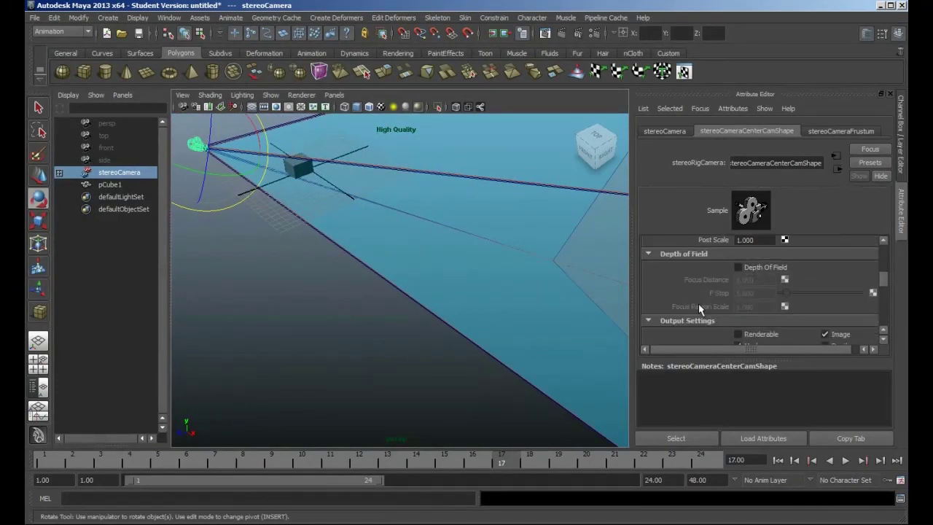
{"action": "scroll", "coordinate": [698, 303], "scroll_direction": "up", "scroll_amount": 2}
{"action": "left_click", "coordinate": [742, 304]}
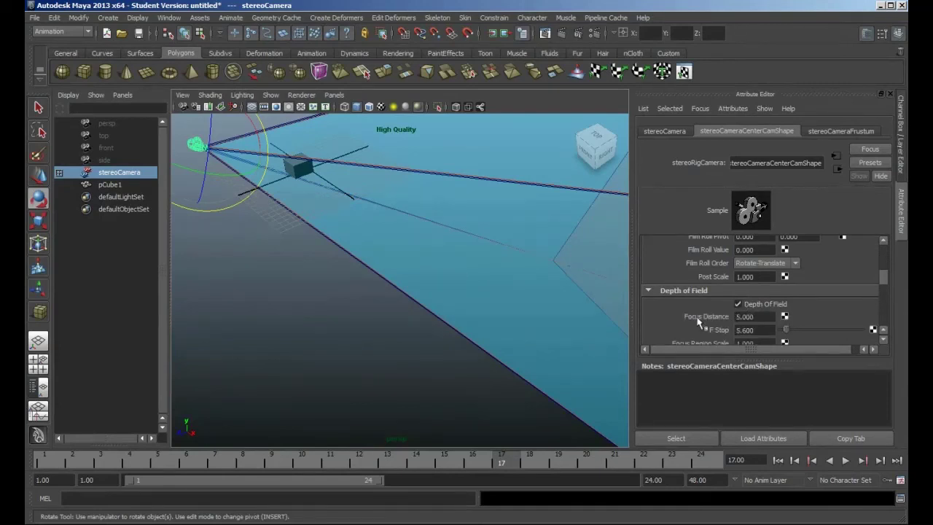
- Examine the center camera's output, environment and display settings, and the stereo frustums and safe volume from several angles
{"action": "scroll", "coordinate": [692, 295], "scroll_direction": "down", "scroll_amount": 3}
{"action": "scroll", "coordinate": [710, 299], "scroll_direction": "down", "scroll_amount": 8}
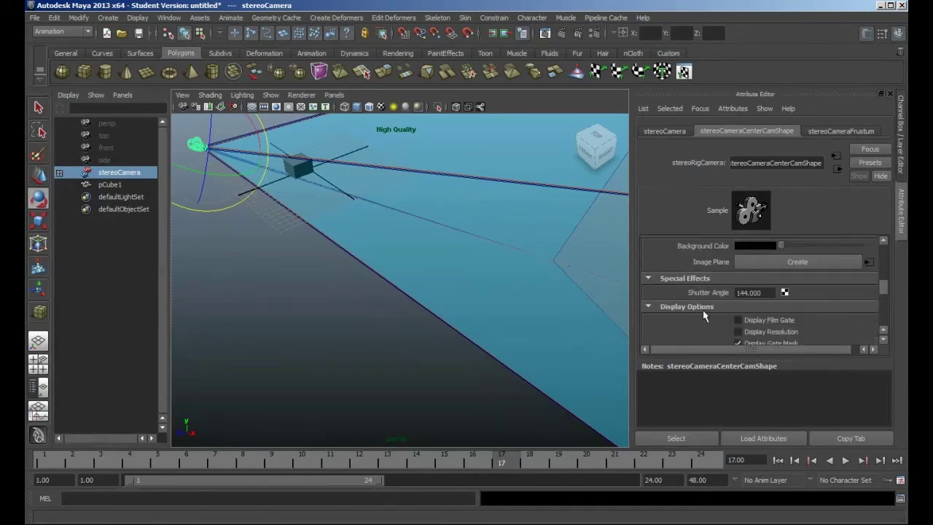
{"action": "scroll", "coordinate": [697, 315], "scroll_direction": "up", "scroll_amount": 5}
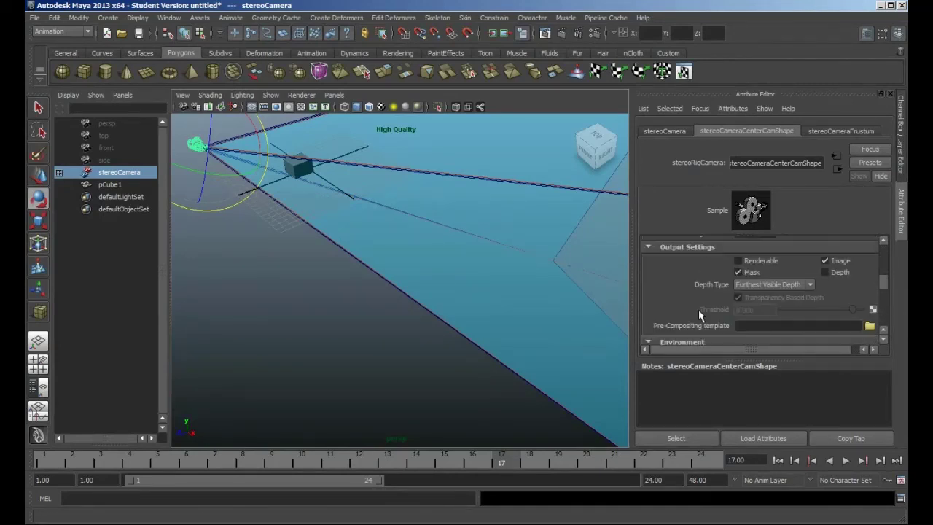
{"action": "scroll", "coordinate": [427, 271], "scroll_direction": "up", "scroll_amount": 3}
{"action": "scroll", "coordinate": [373, 234], "scroll_direction": "down", "scroll_amount": 5}
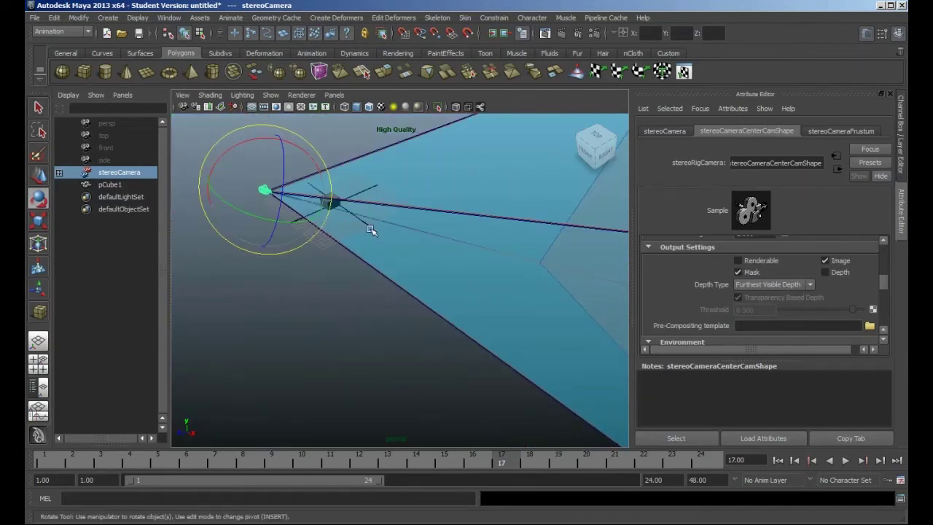
{"action": "left_click_drag", "start_coordinate": [285, 309], "coordinate": [318, 294], "text": "alt"}
{"action": "left_click_drag", "start_coordinate": [374, 285], "coordinate": [422, 290], "text": "alt"}
{"action": "right_click_drag", "start_coordinate": [422, 290], "coordinate": [474, 316], "text": "alt"}
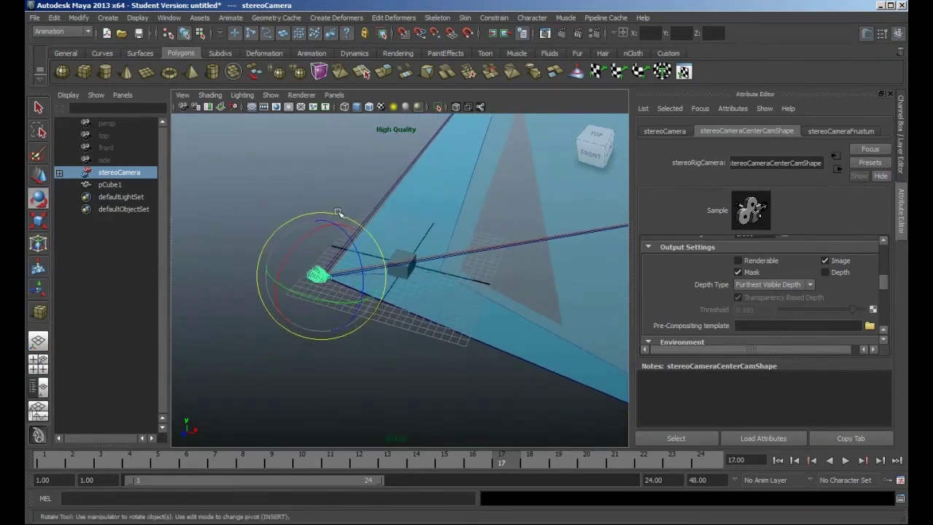
- Look through the stereoCamera in the viewport and render the current frame
{"action": "left_click", "coordinate": [334, 95]}
{"action": "mouse_move", "coordinate": [370, 131]}
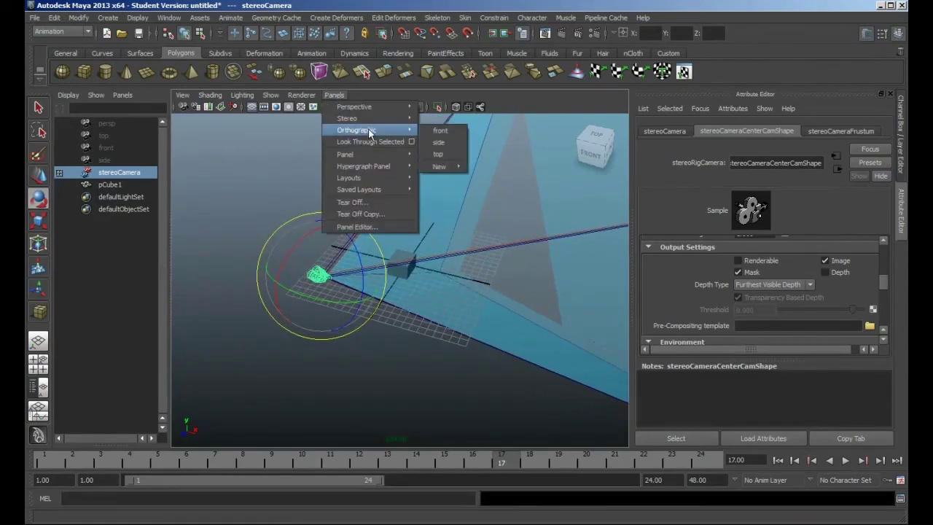
{"action": "mouse_move", "coordinate": [386, 117]}
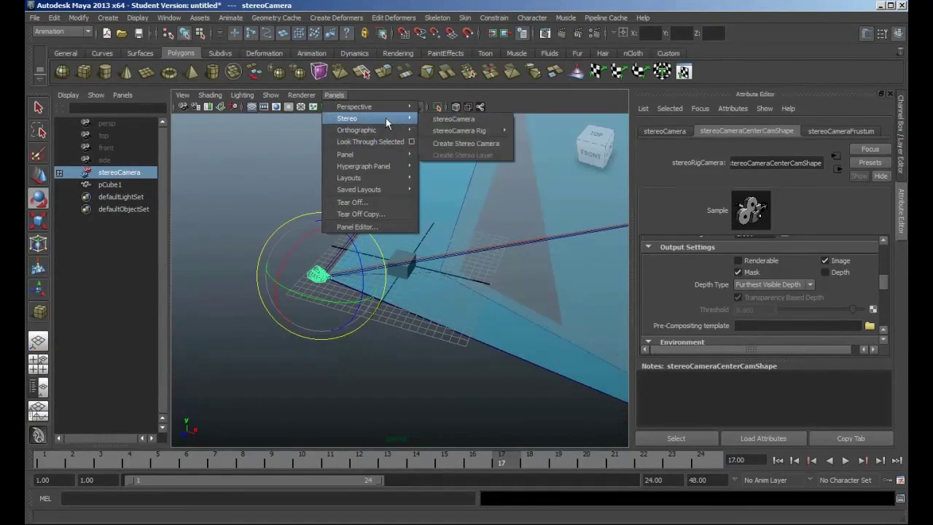
{"action": "left_click", "coordinate": [489, 118]}
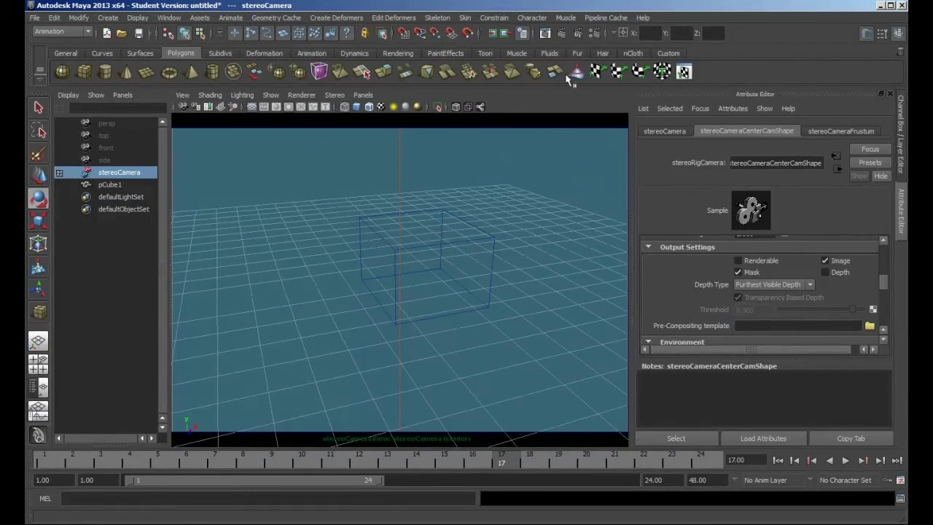
{"action": "left_click", "coordinate": [562, 35]}
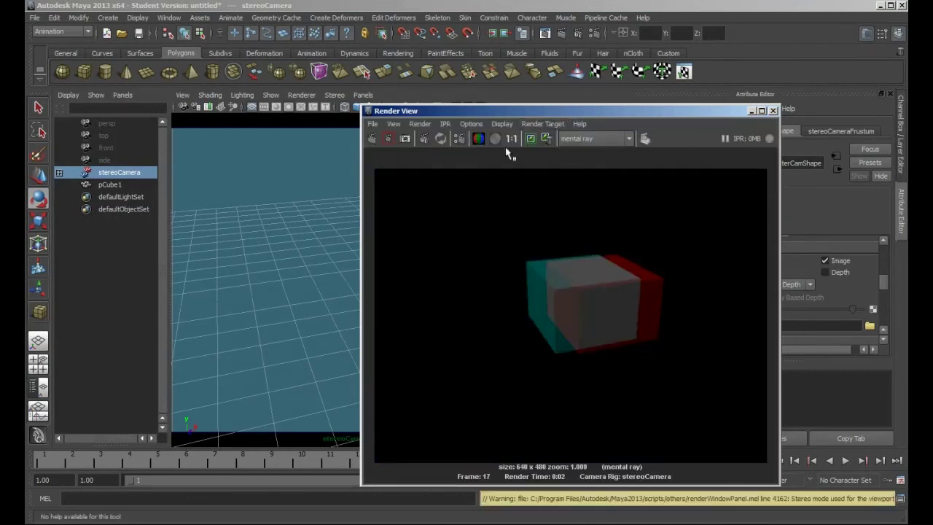
- Check the stereo display modes, render the stereoCamera again from the Render View and close the render window
{"action": "left_click", "coordinate": [422, 124]}
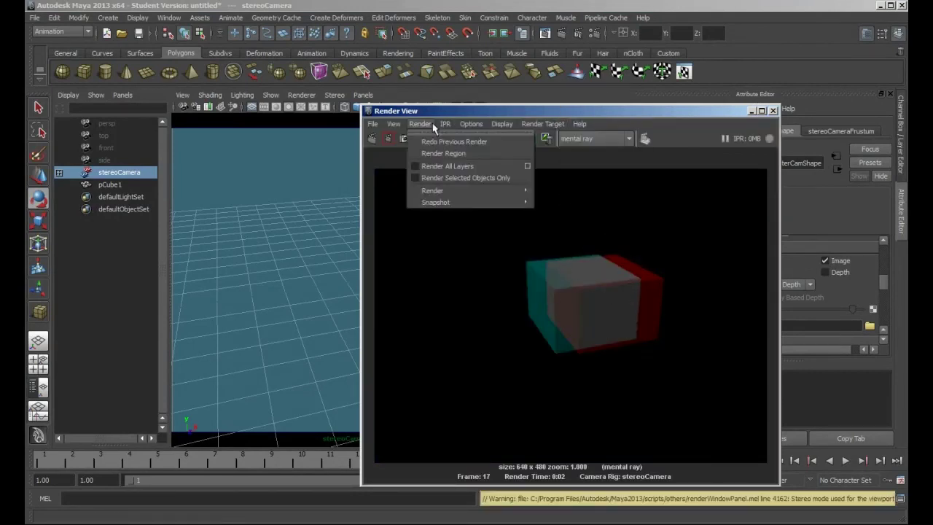
{"action": "mouse_move", "coordinate": [477, 128]}
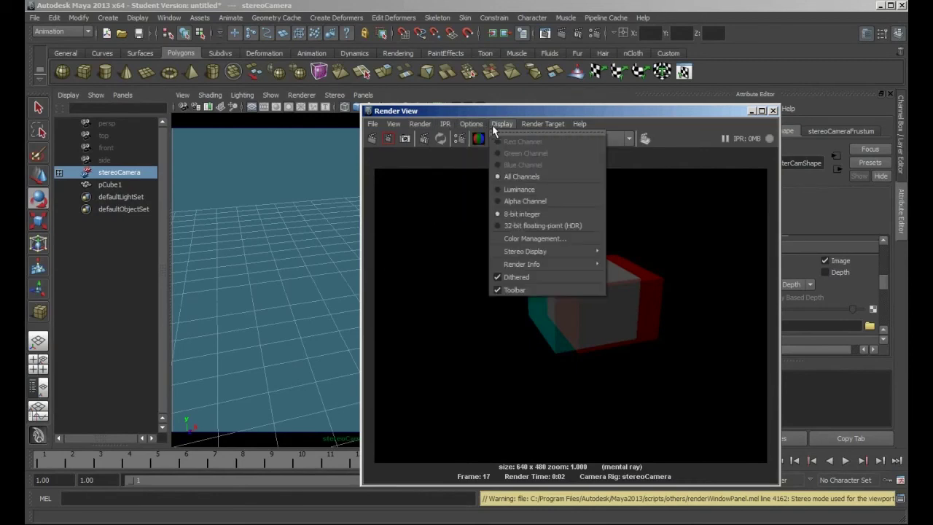
{"action": "mouse_move", "coordinate": [551, 252]}
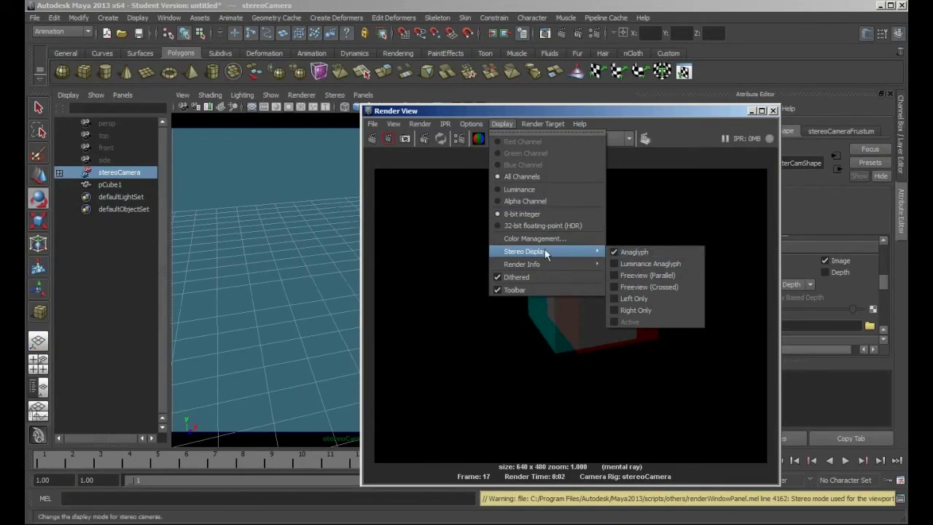
{"action": "mouse_move", "coordinate": [419, 126]}
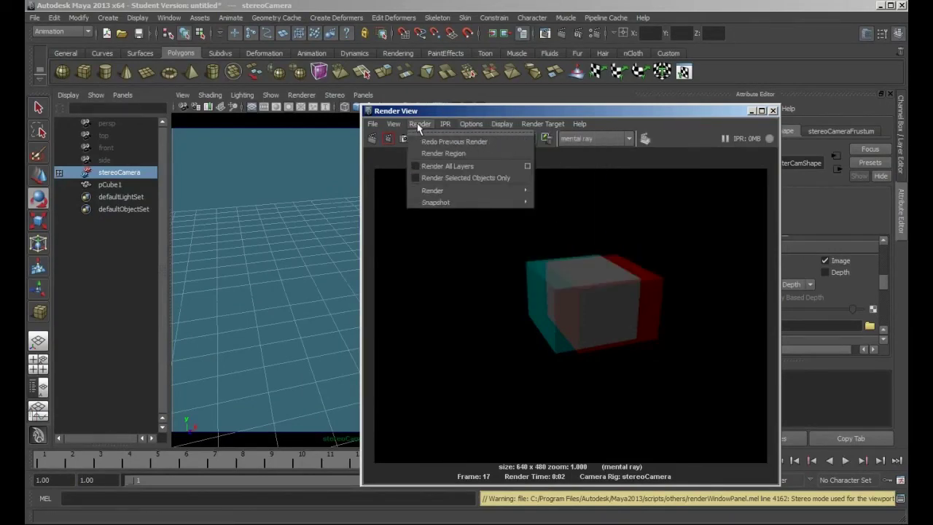
{"action": "mouse_move", "coordinate": [441, 187]}
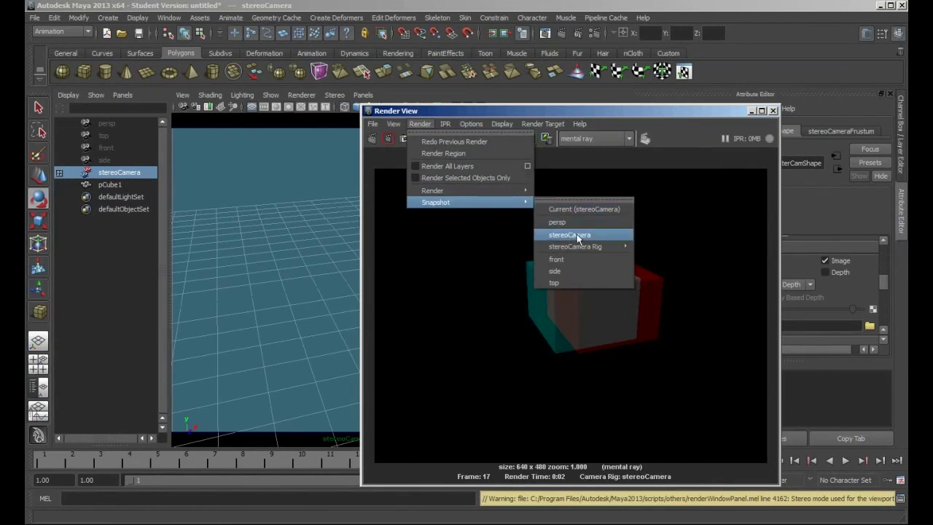
{"action": "mouse_move", "coordinate": [604, 248]}
{"action": "mouse_move", "coordinate": [495, 192]}
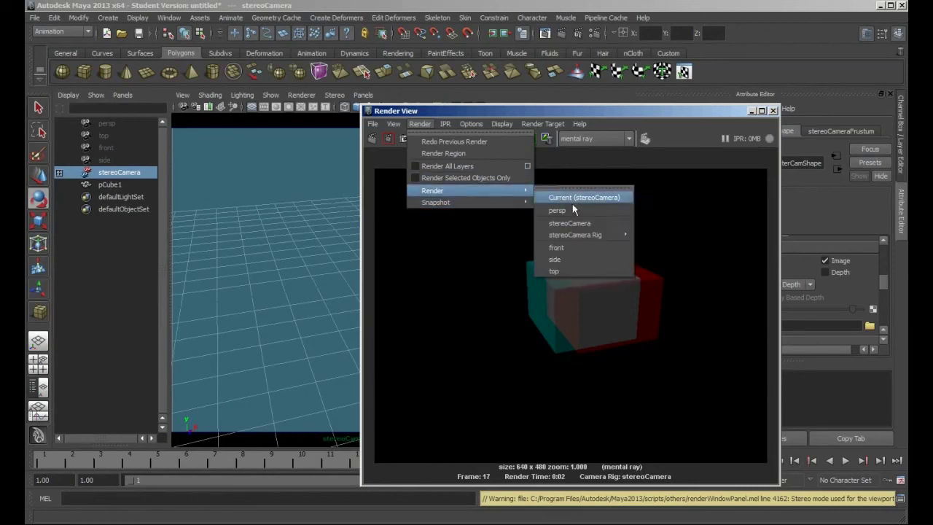
{"action": "left_click", "coordinate": [595, 224]}
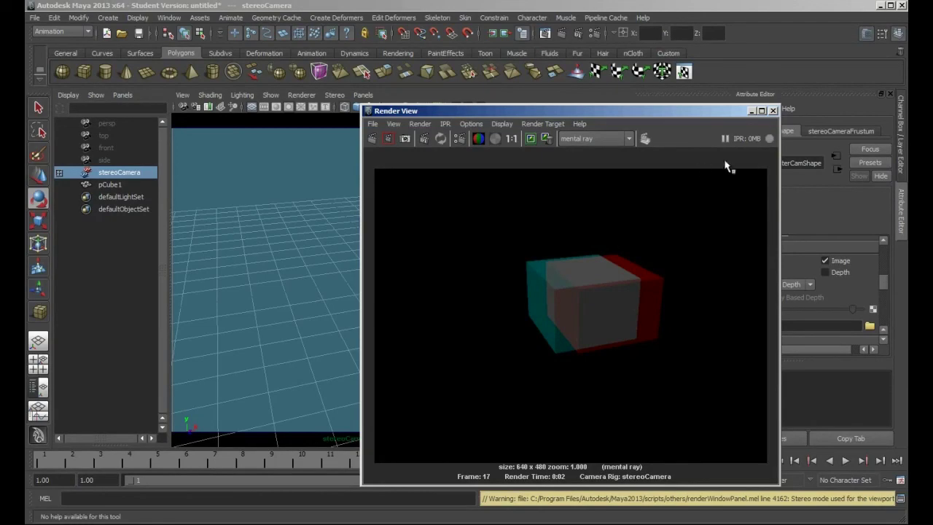
{"action": "left_click_drag", "start_coordinate": [726, 115], "coordinate": [656, 72]}
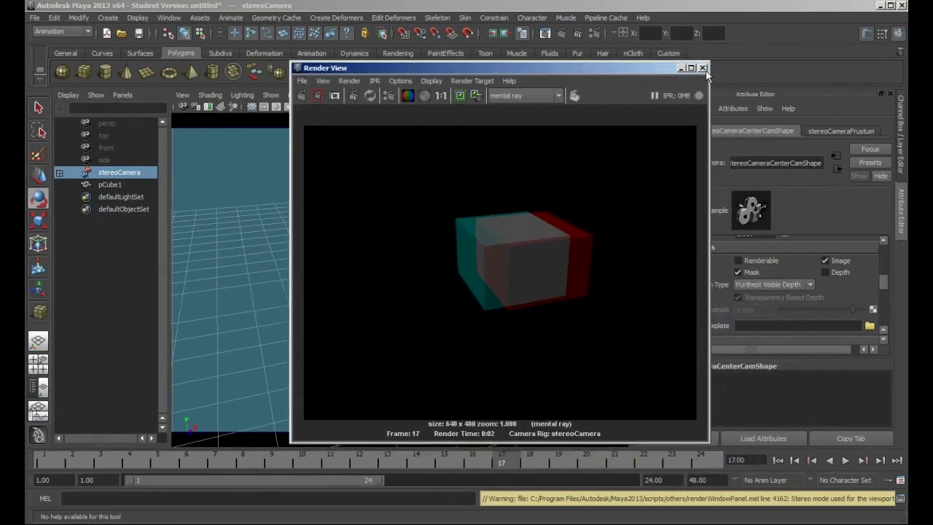
{"action": "left_click", "coordinate": [703, 68]}
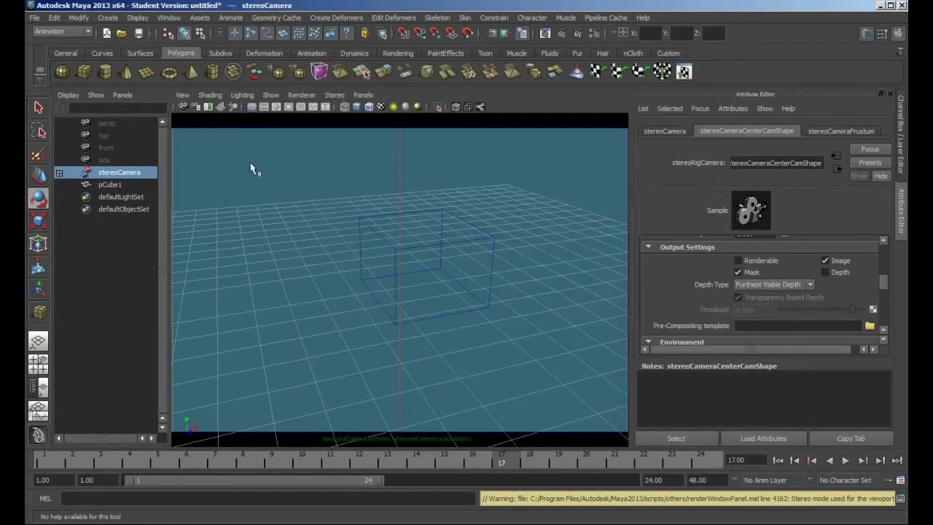